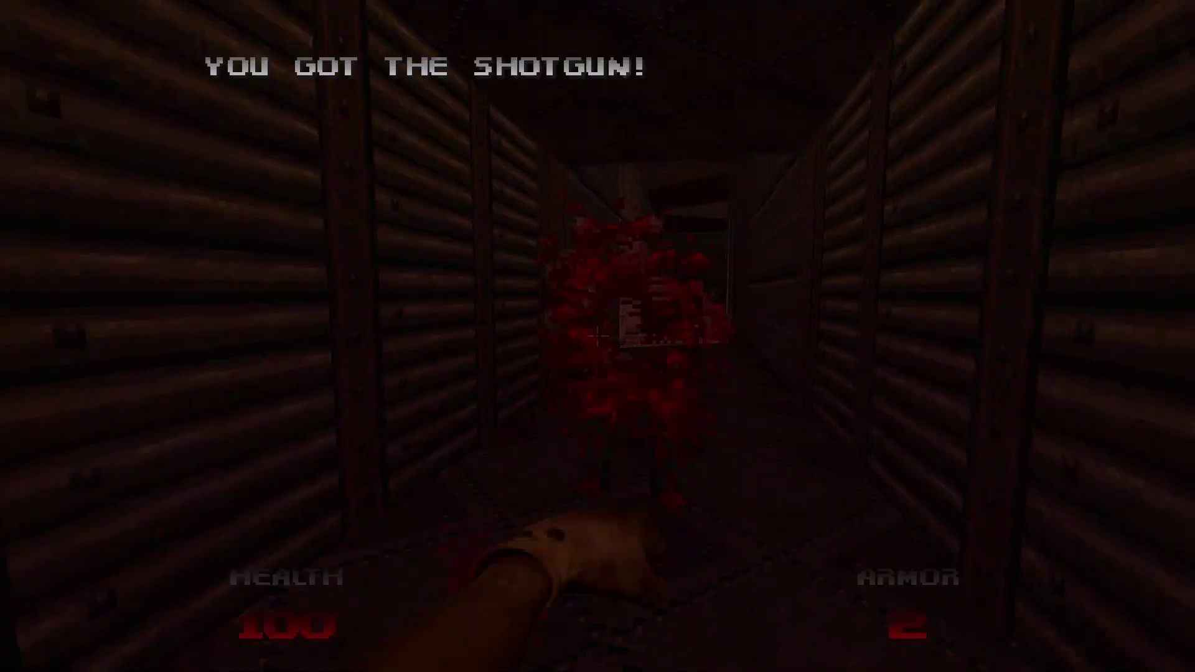
click(597, 336)
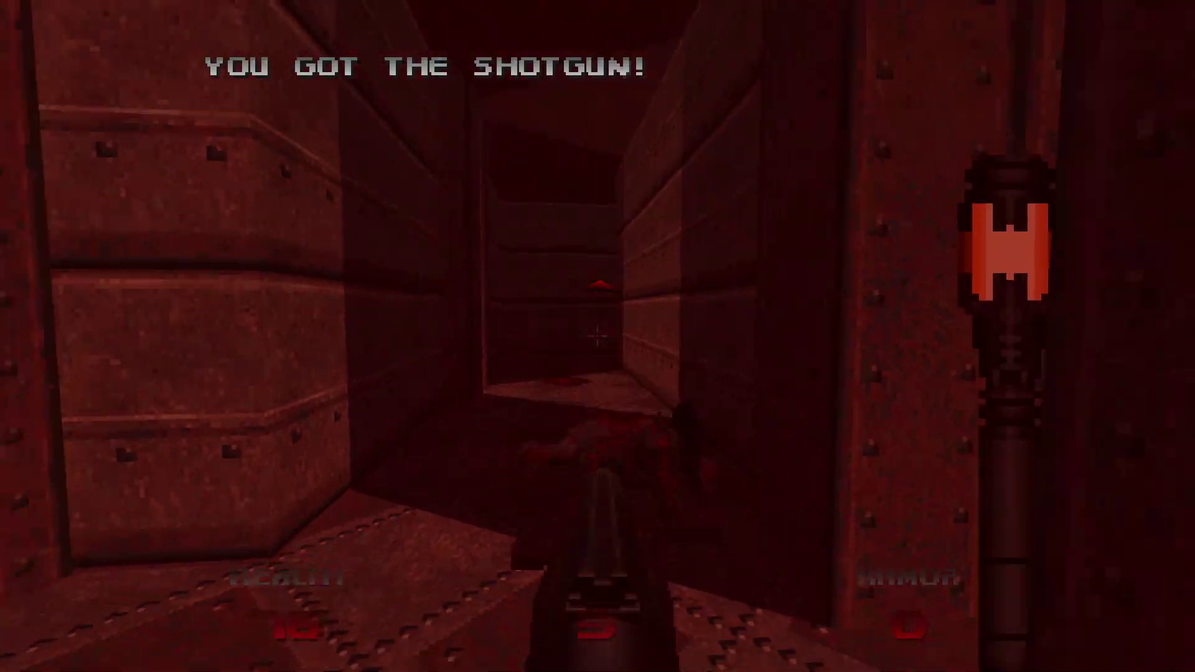
key(w)
key(w)
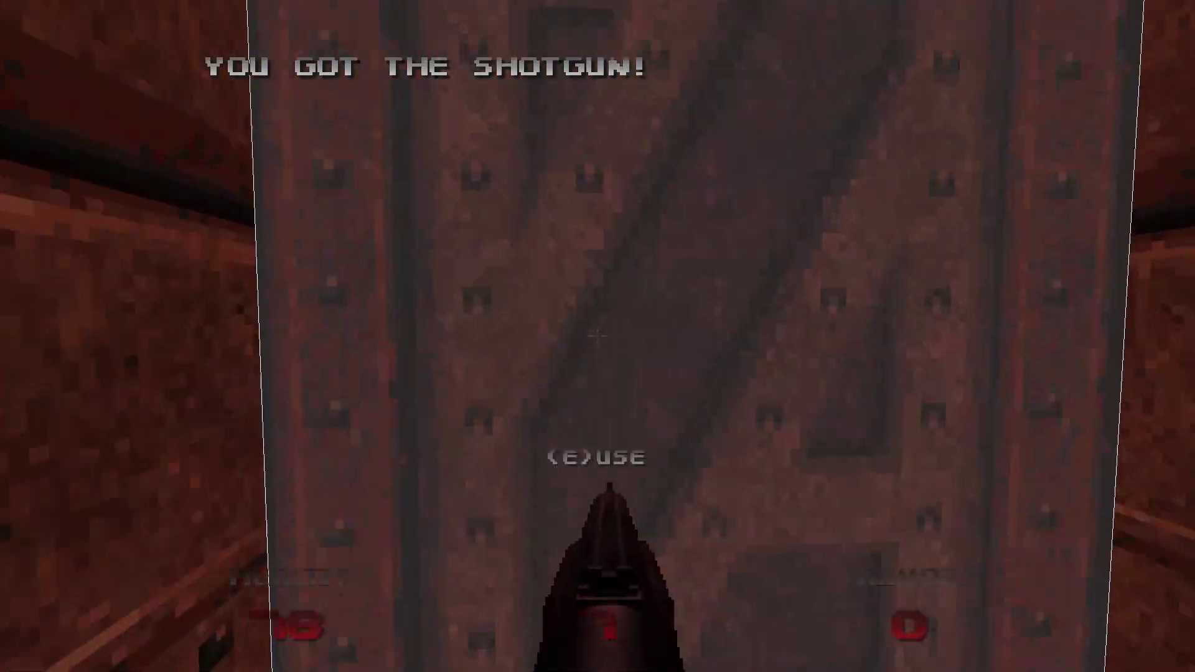
key(e)
click(598, 337)
key(s)
key(s)
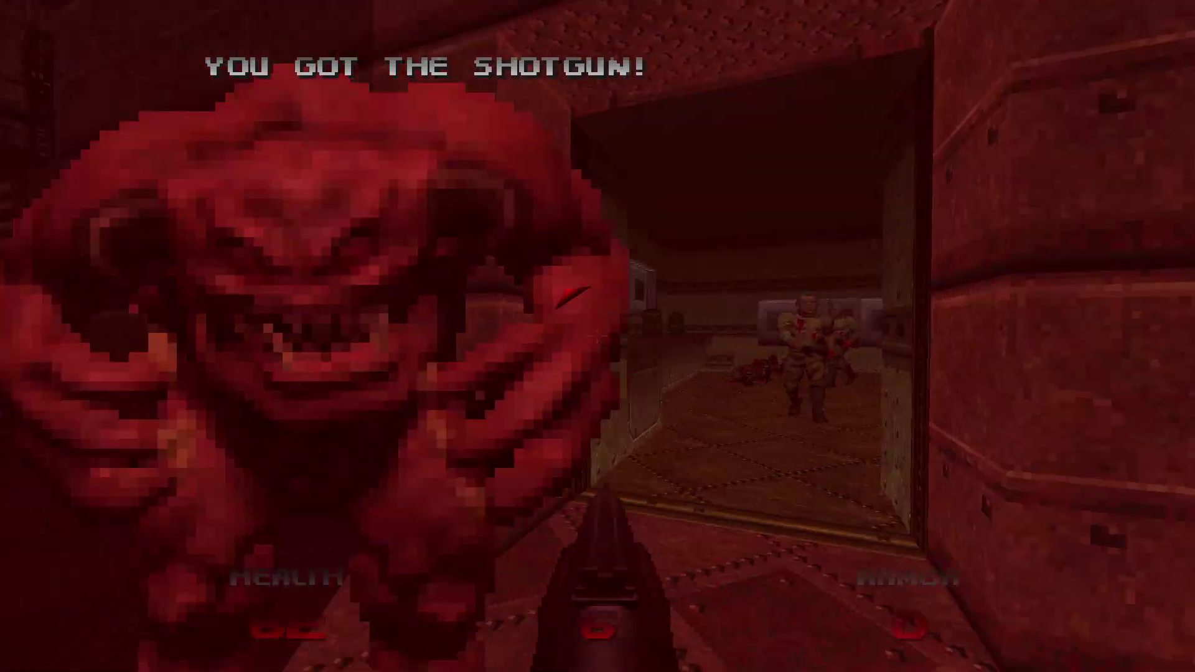
click(598, 336)
key(s)
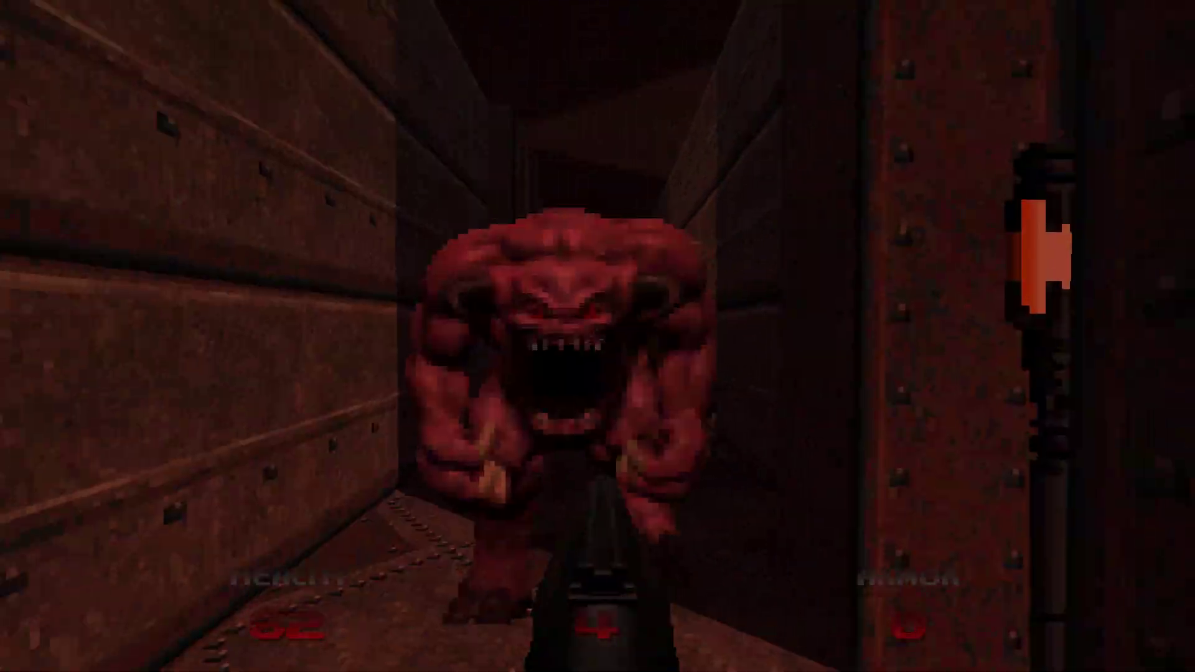
click(597, 336)
key(w)
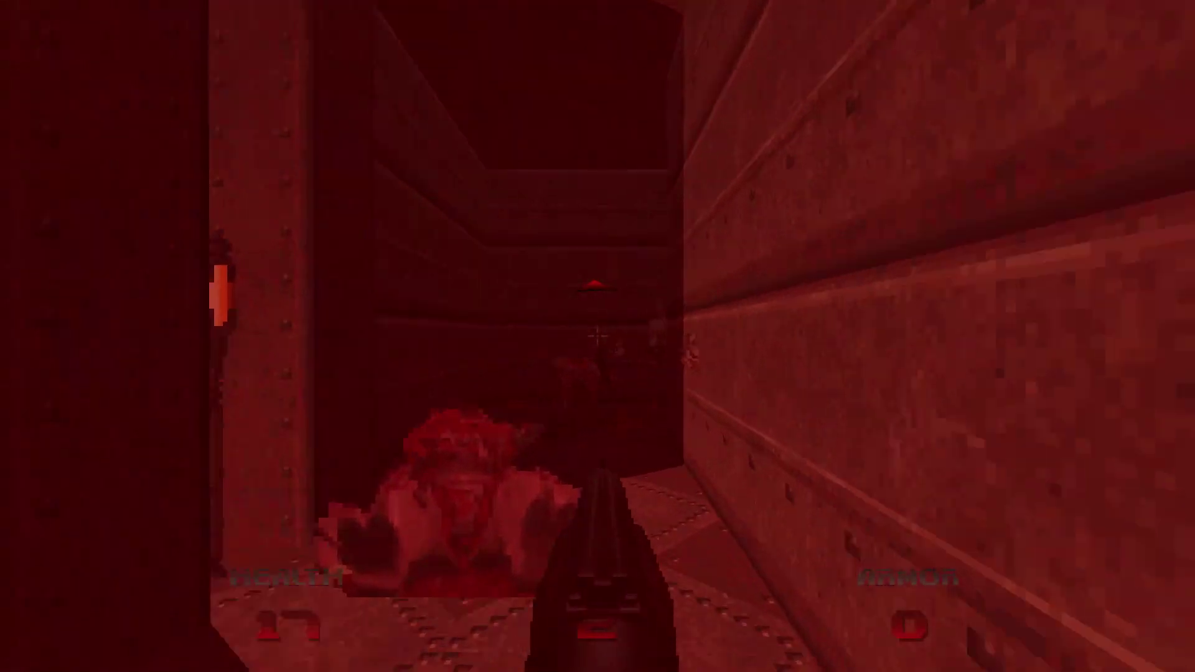
click(598, 336)
click(598, 336)
key(w)
key(Right)
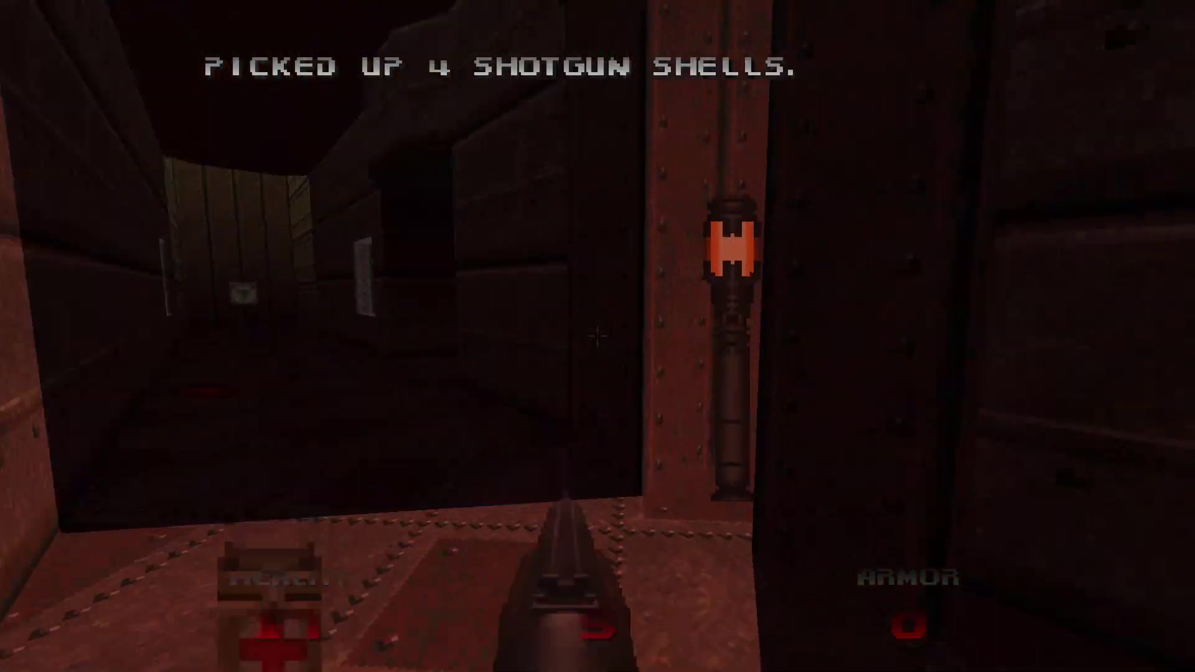
key(Left)
key(w)
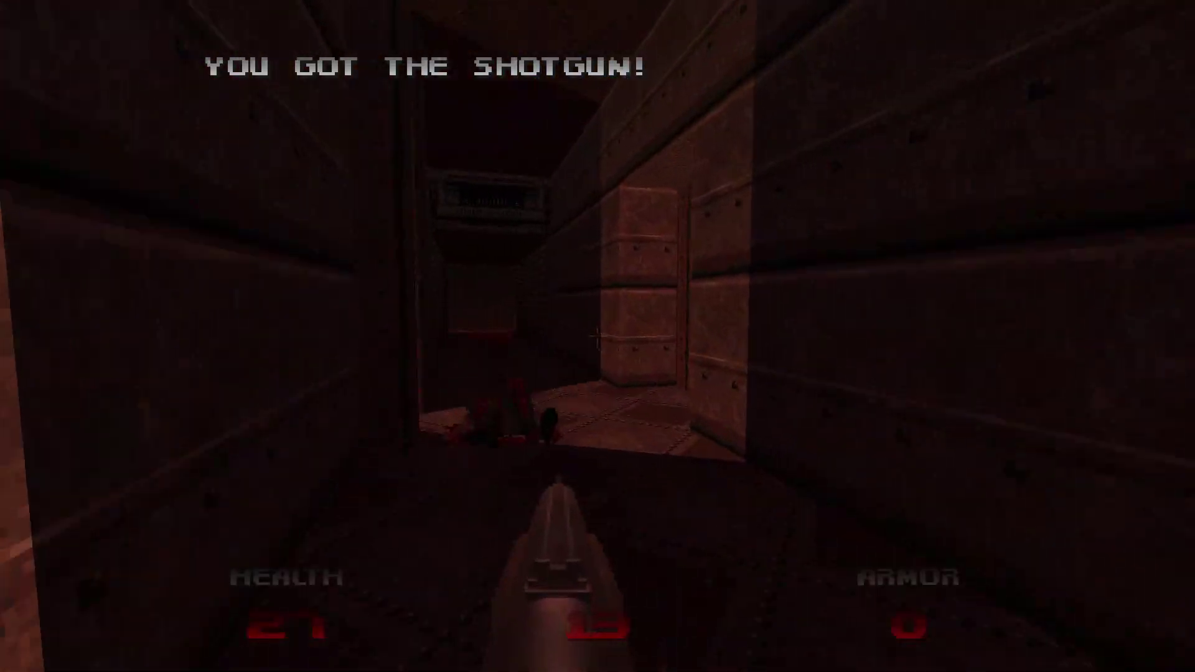
key(Right)
key(w)
key(e)
key(w)
click(598, 336)
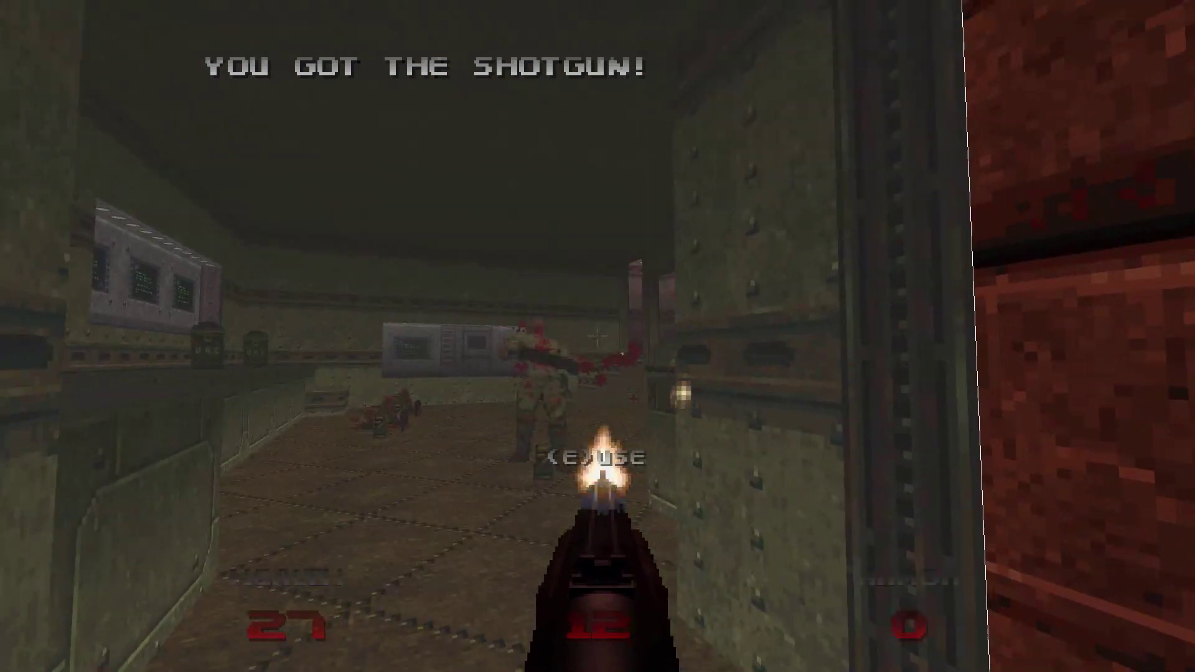
click(598, 336)
key(s)
key(d)
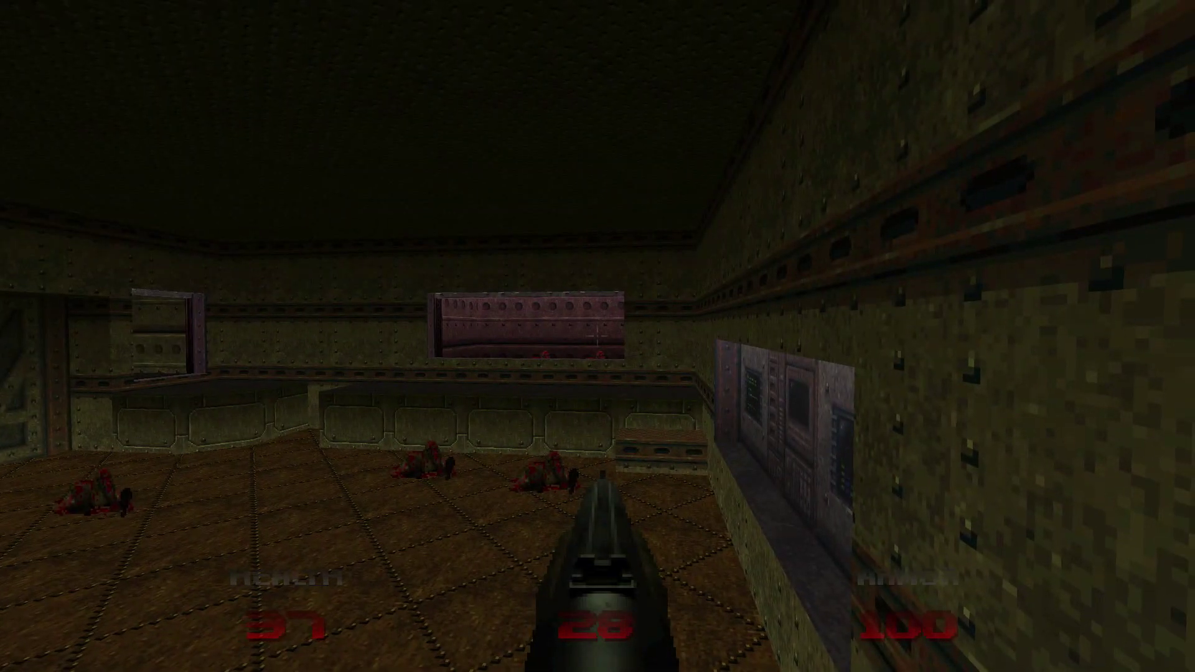
key(w)
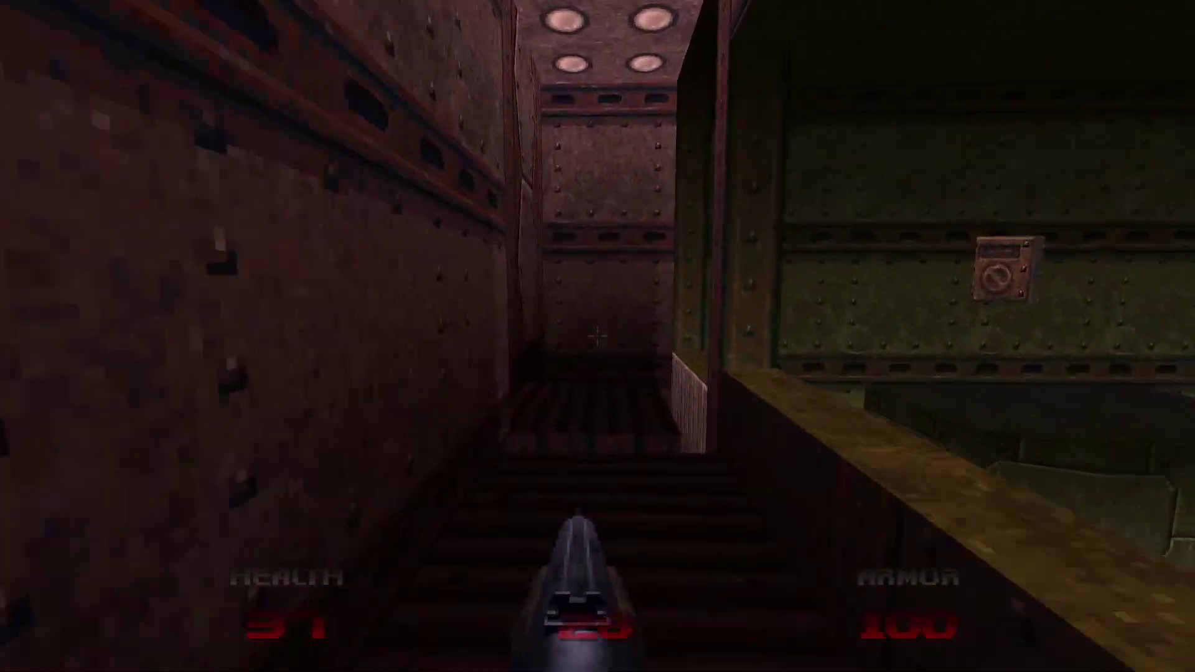
key(w)
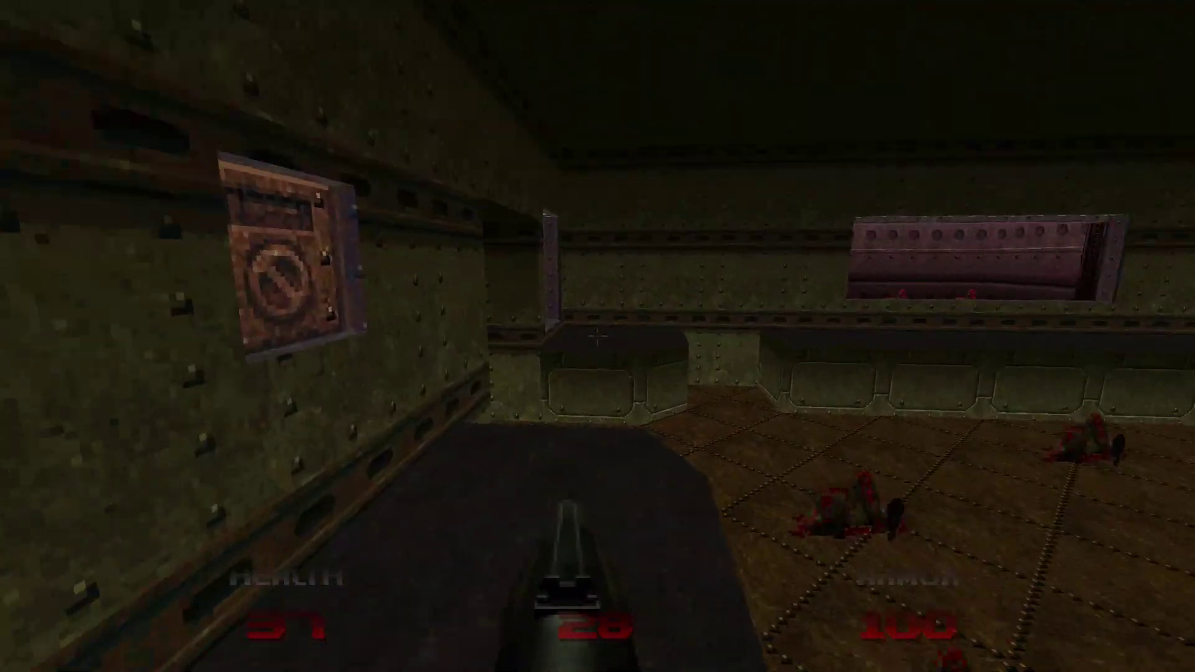
key(e)
key(w)
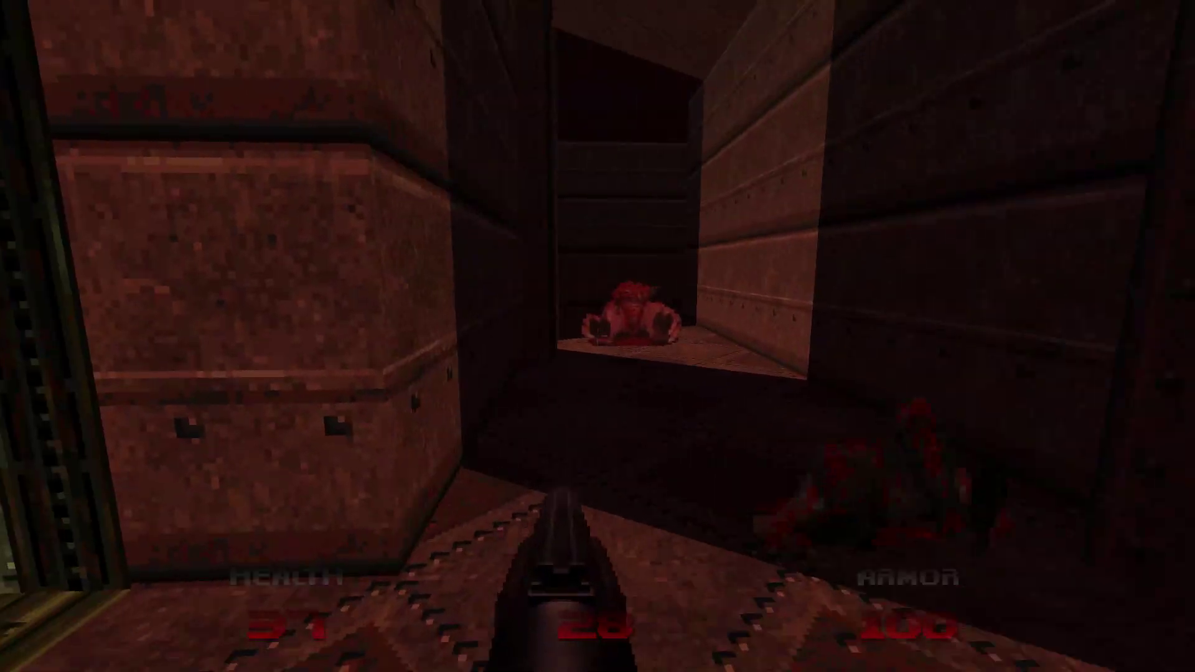
key(w)
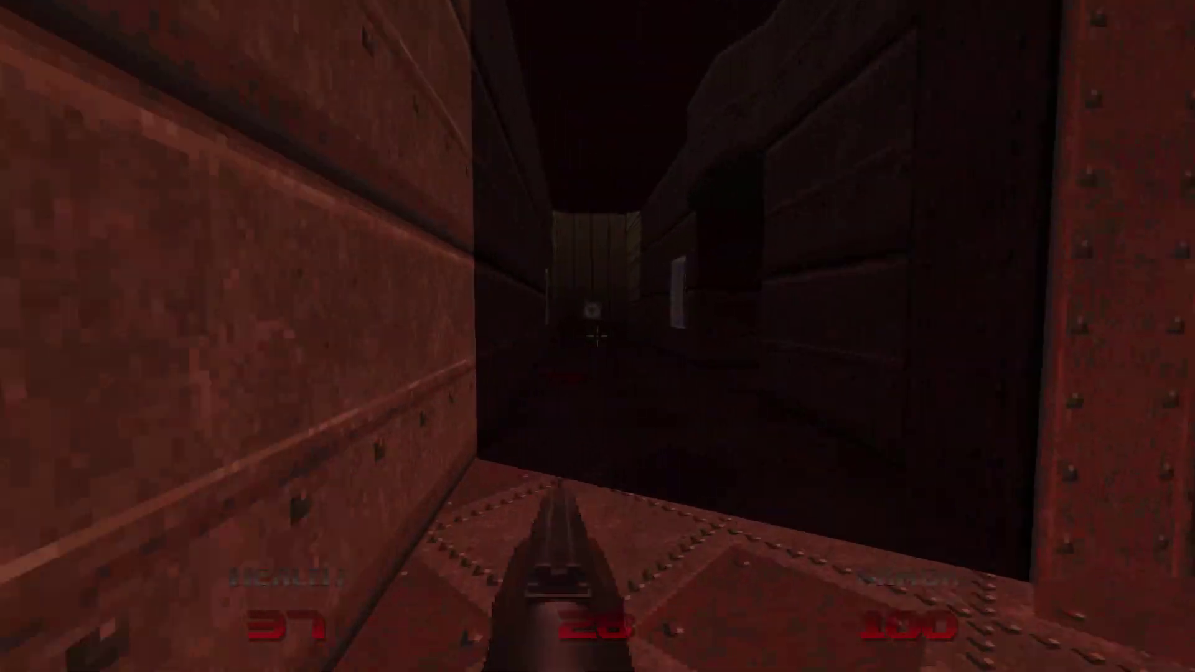
key(e)
key(w)
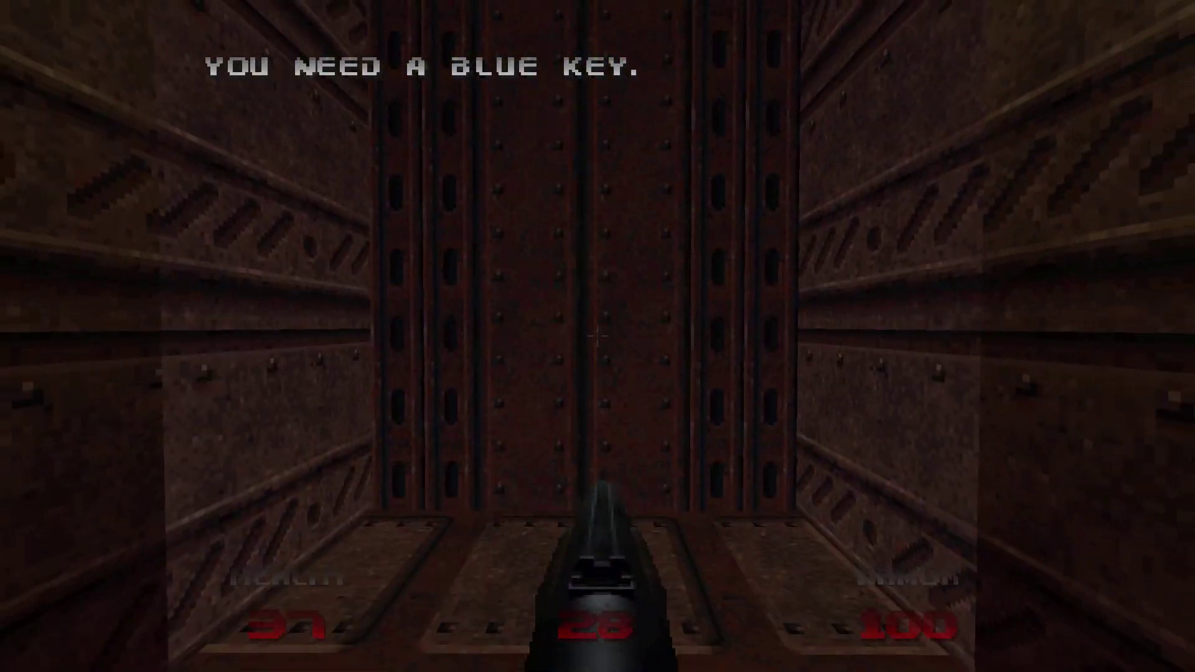
key(w)
key(w)
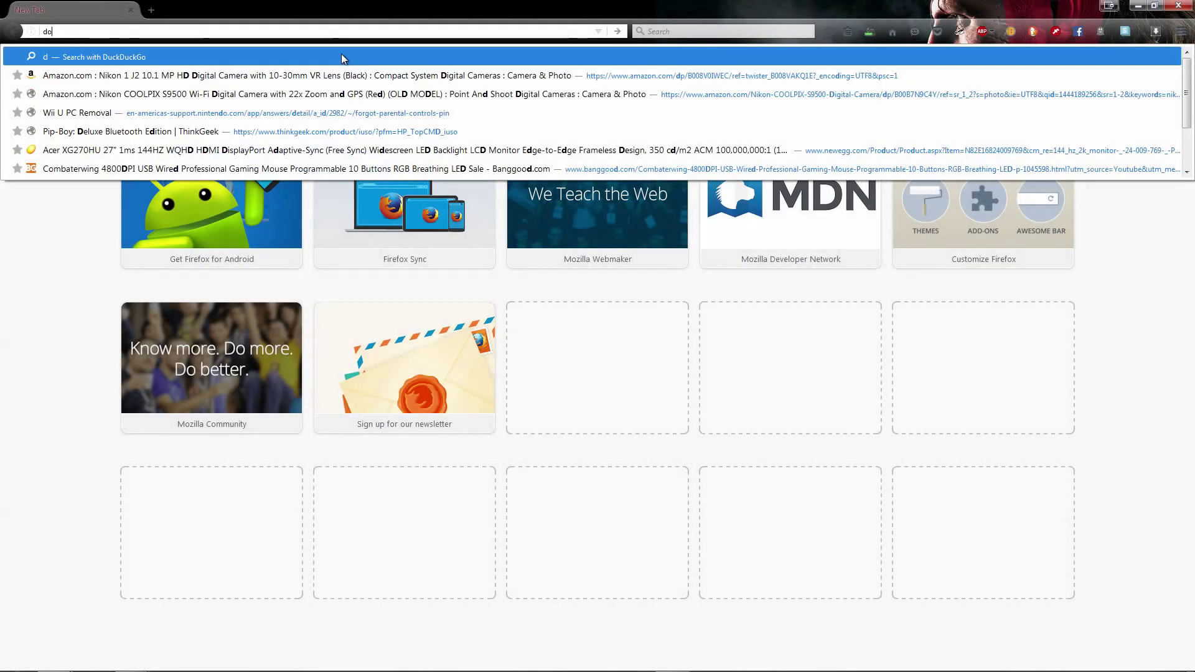
Search the web for "doom 64 ex", dismiss the overlay and open the Doom64 EX WordPress site
text(oom 64 ex)
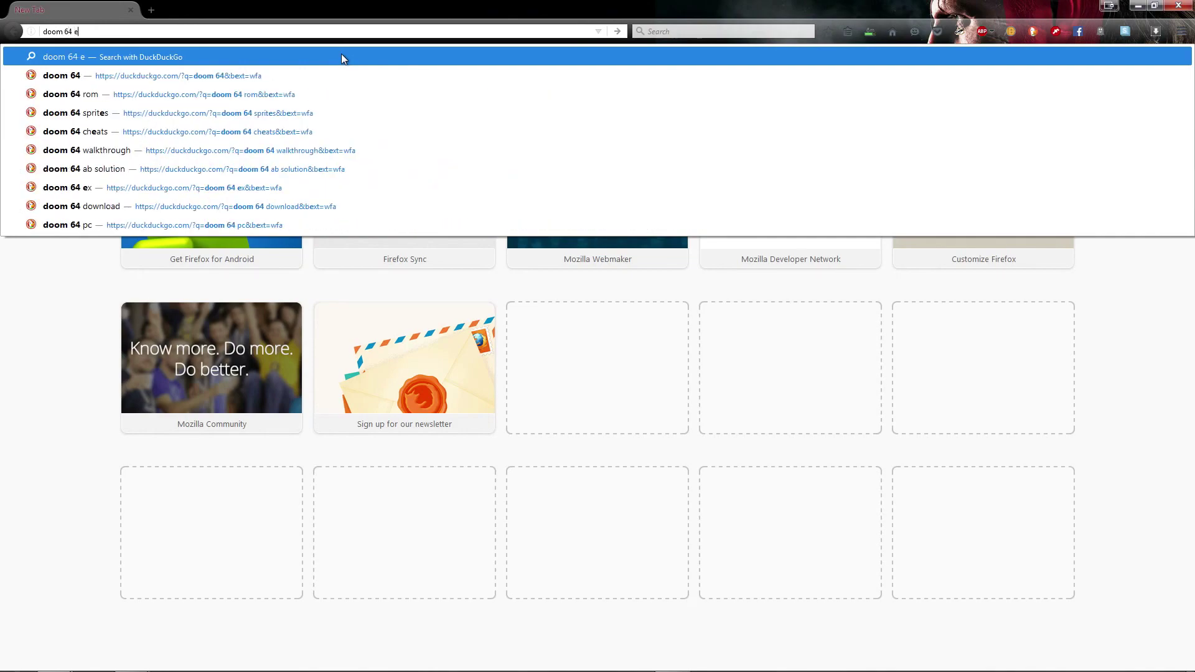
key(Return)
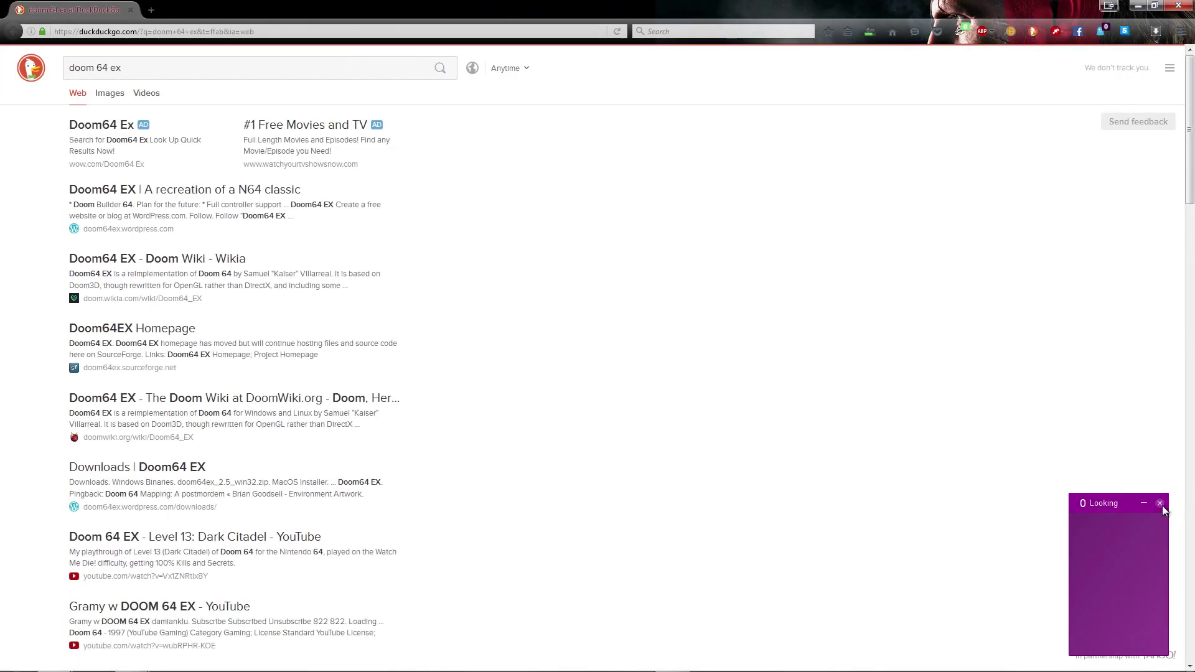
click(1160, 503)
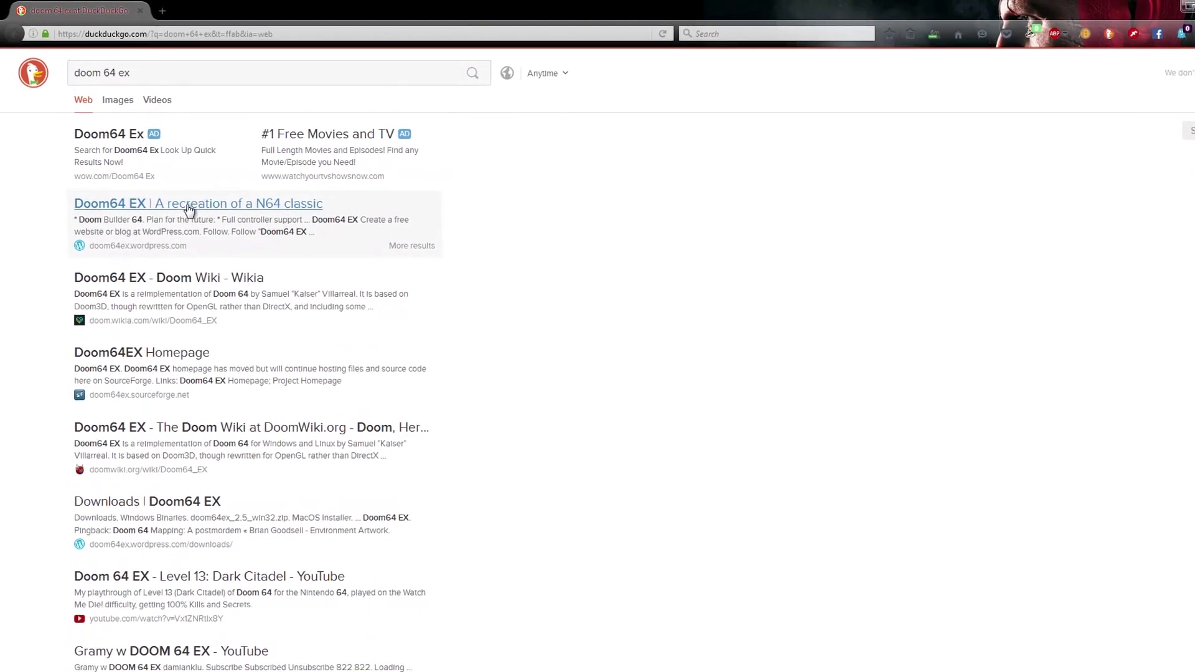
click(189, 206)
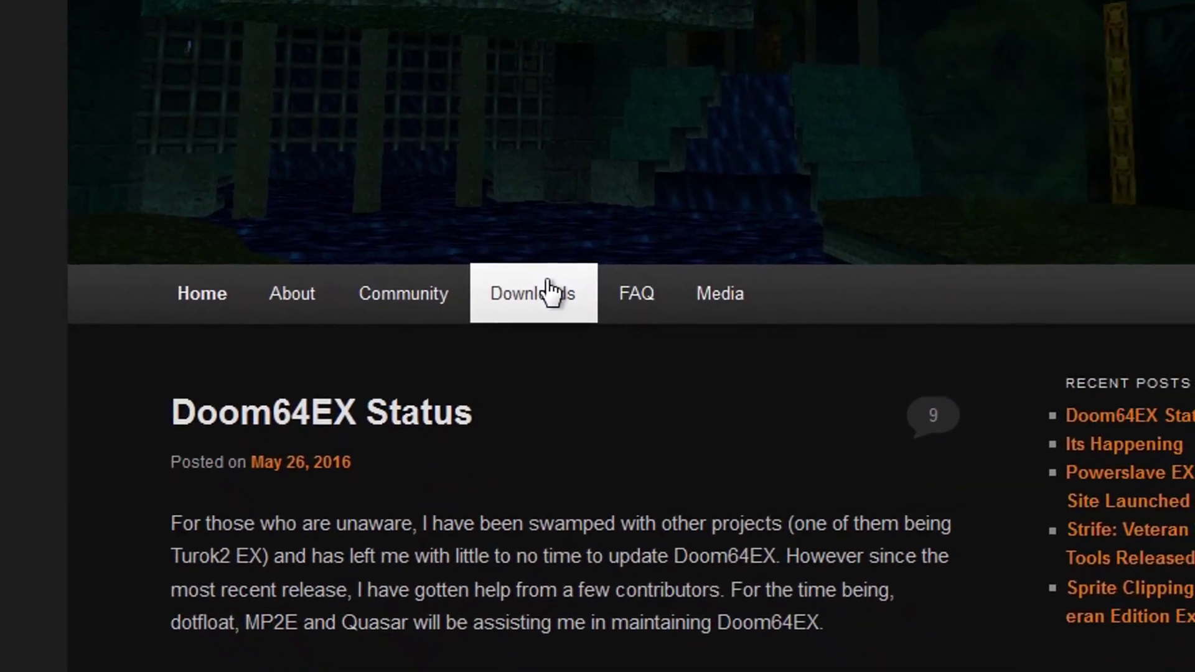
Get the Windows build doom64ex_2.5_win32.zip from the site's Downloads page and bring up the browser's download list
click(536, 281)
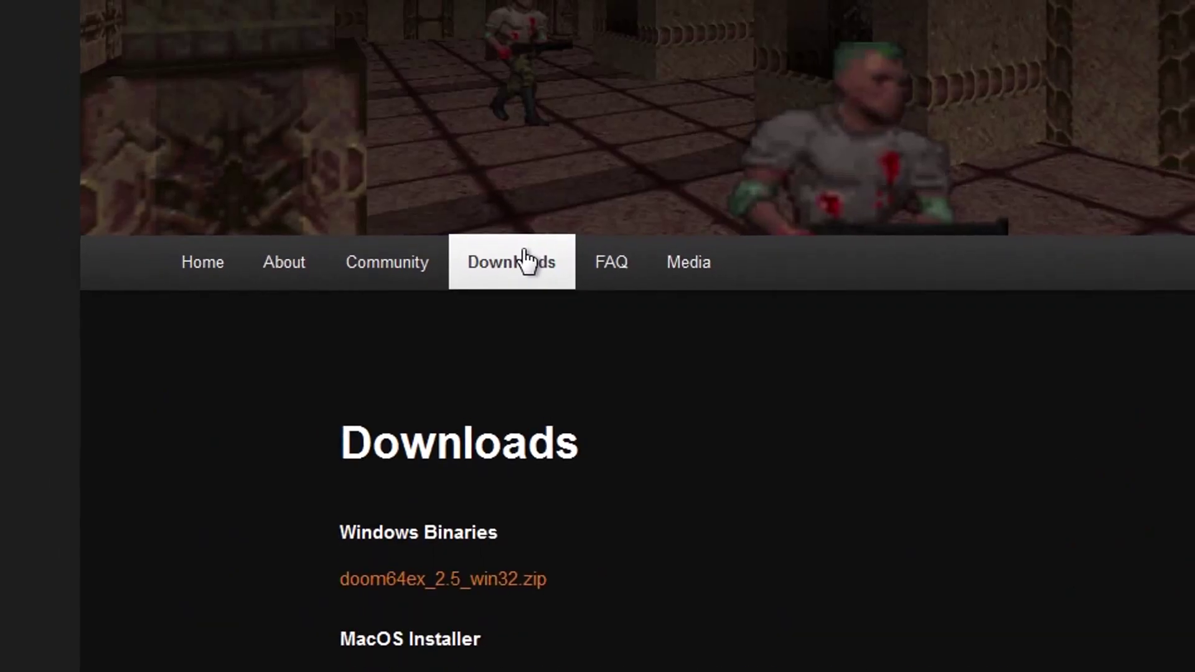
scroll(505, 221, down, 3)
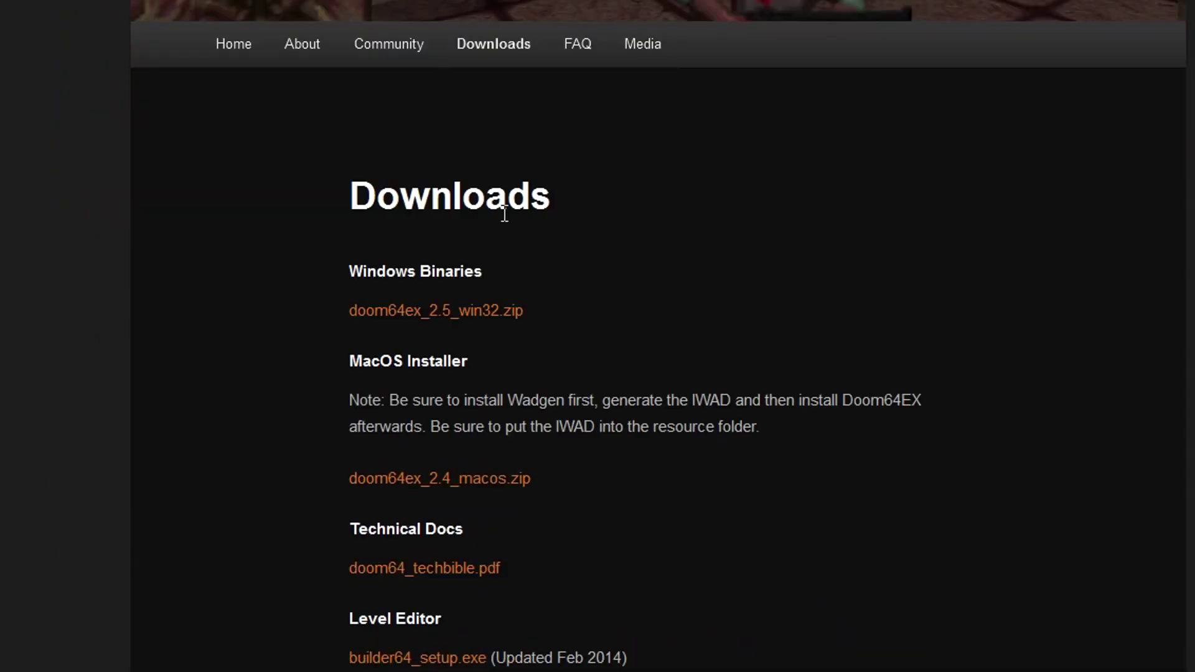
scroll(504, 212, down, 3)
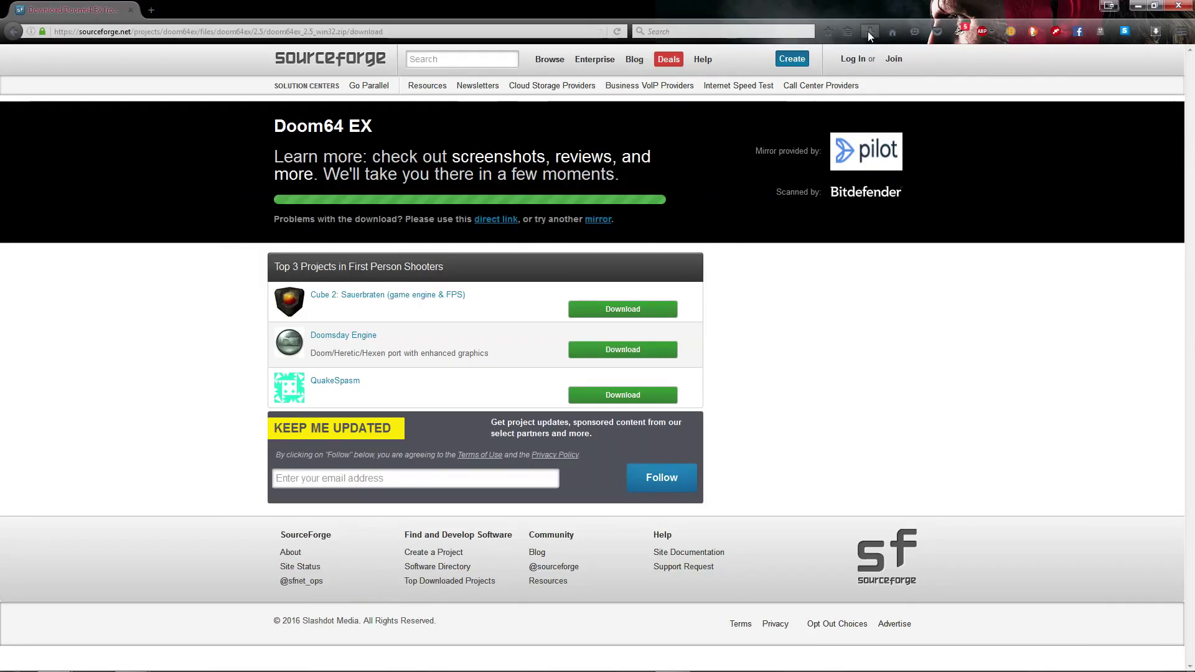
click(869, 31)
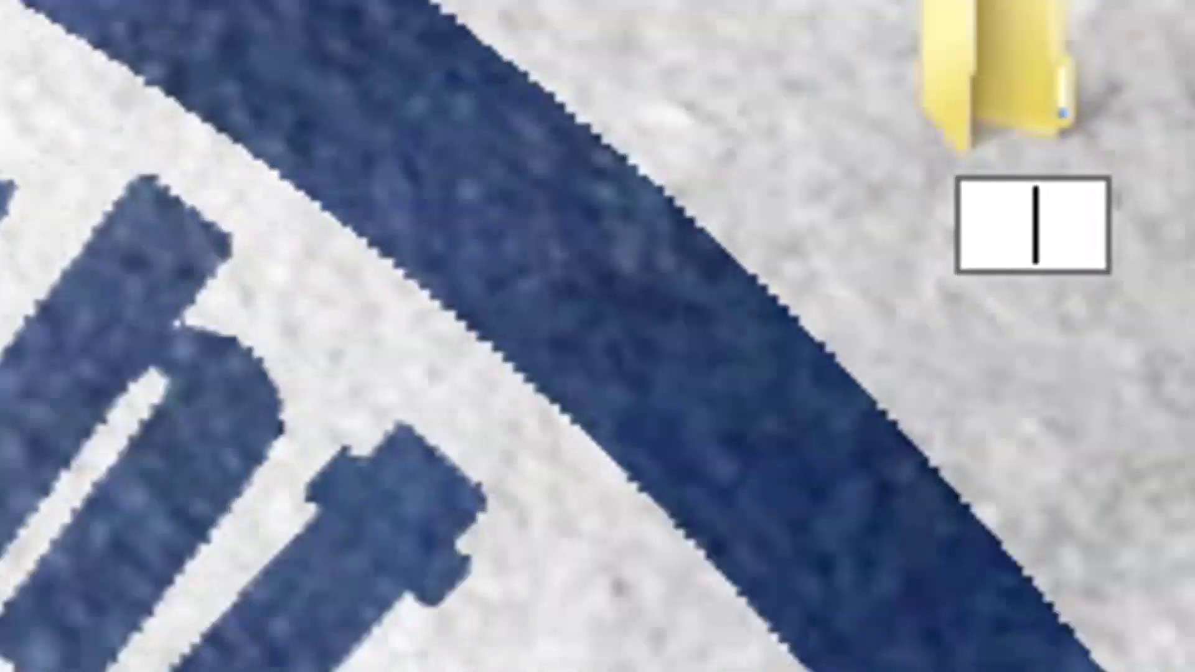
Name the new desktop folder "DOOM 64 EX" and copy all items from doom64ex_2.5_win32.zip into it
text(DOOM 64 EX)
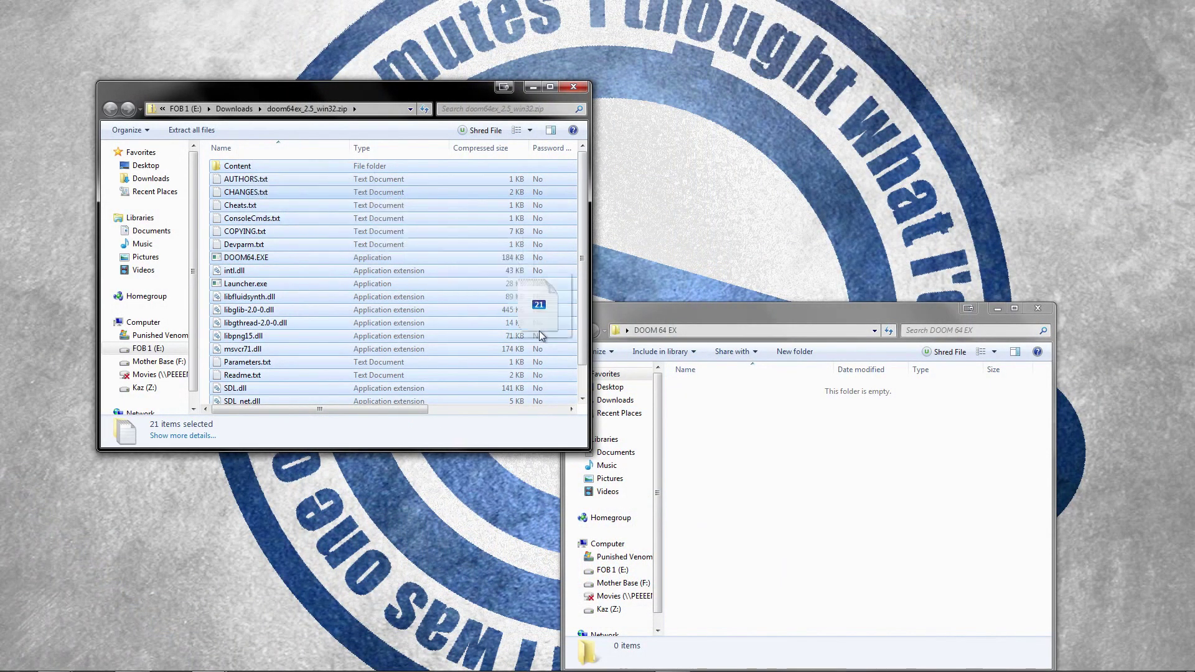
drag(744, 446, 731, 442)
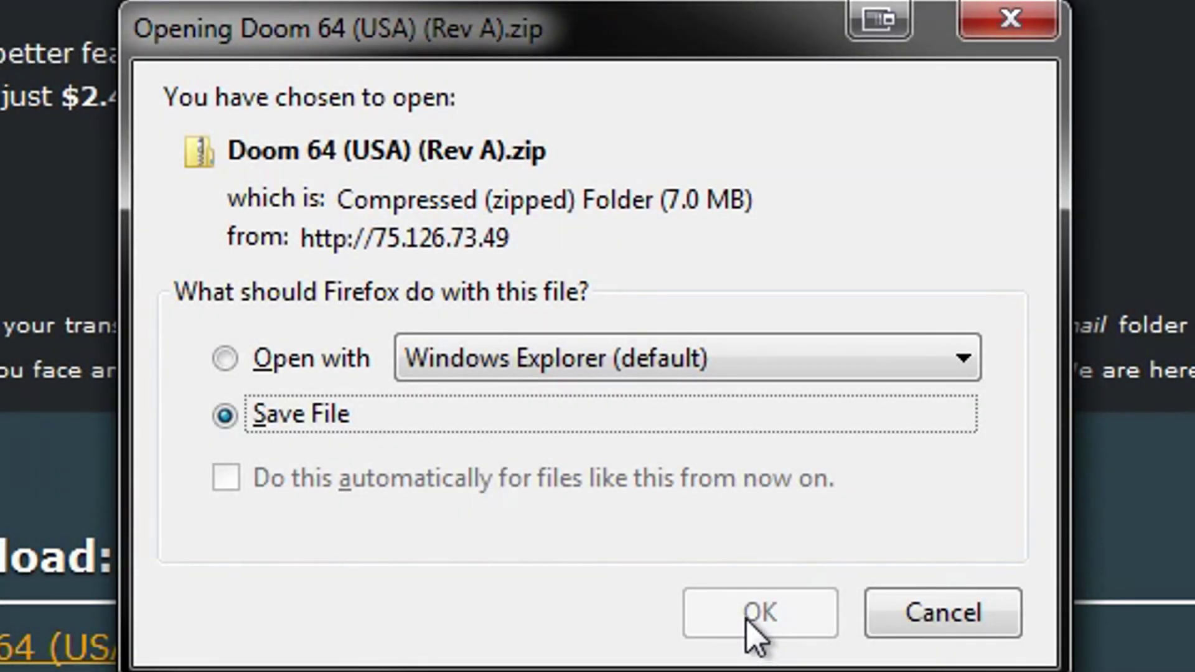
Save Doom 64 (USA) (Rev A).zip, open the archive and copy its .n64 file into the DOOM 64 EX folder
click(755, 619)
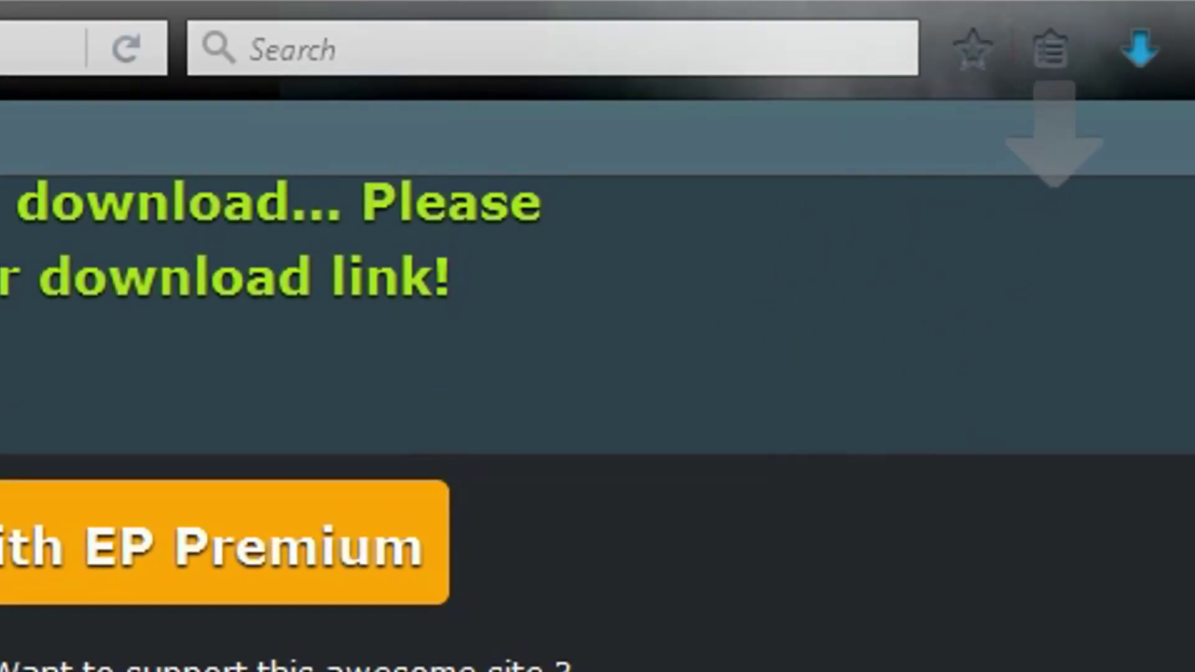
click(1145, 37)
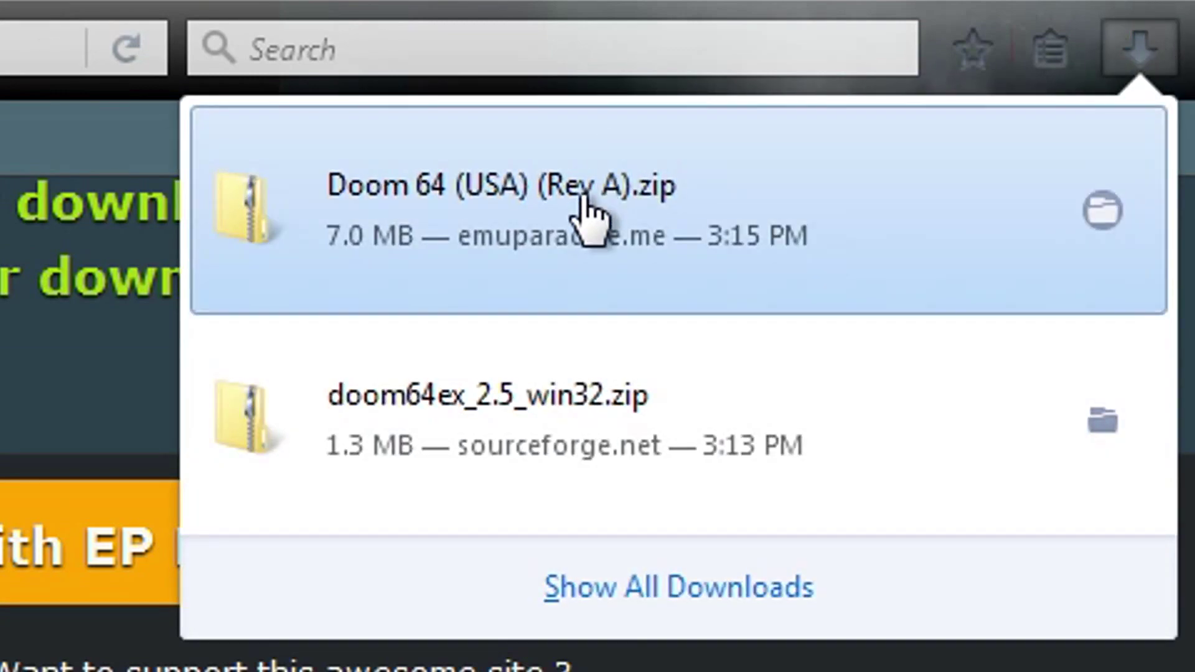
click(592, 208)
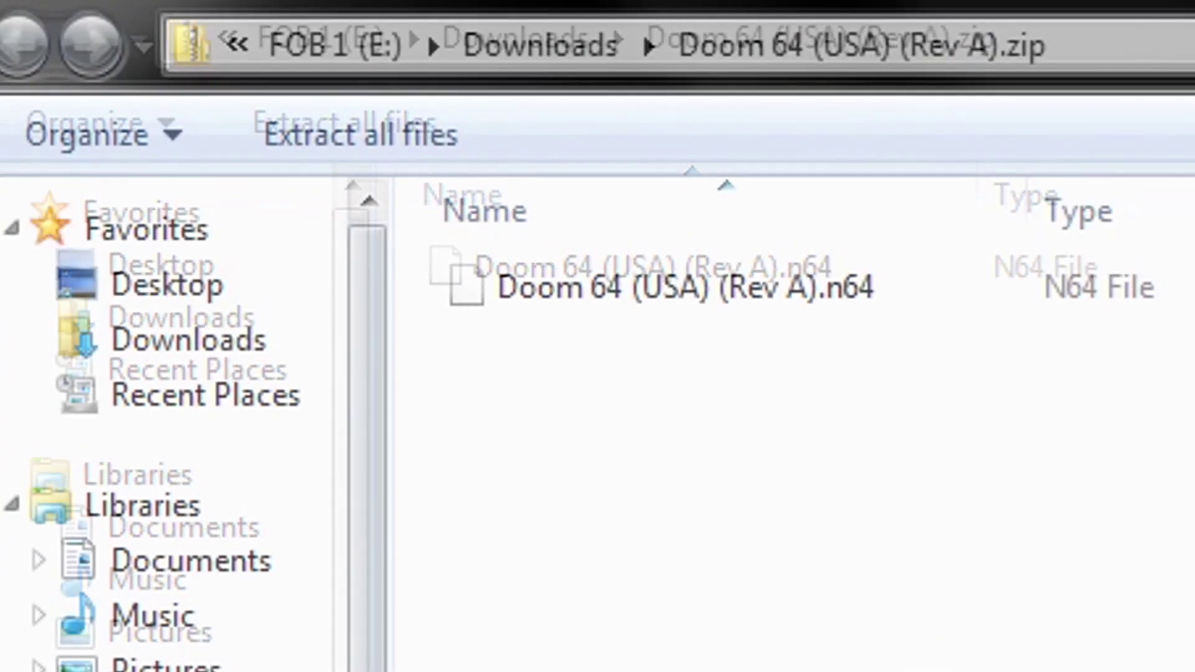
drag(647, 275, 1016, 670)
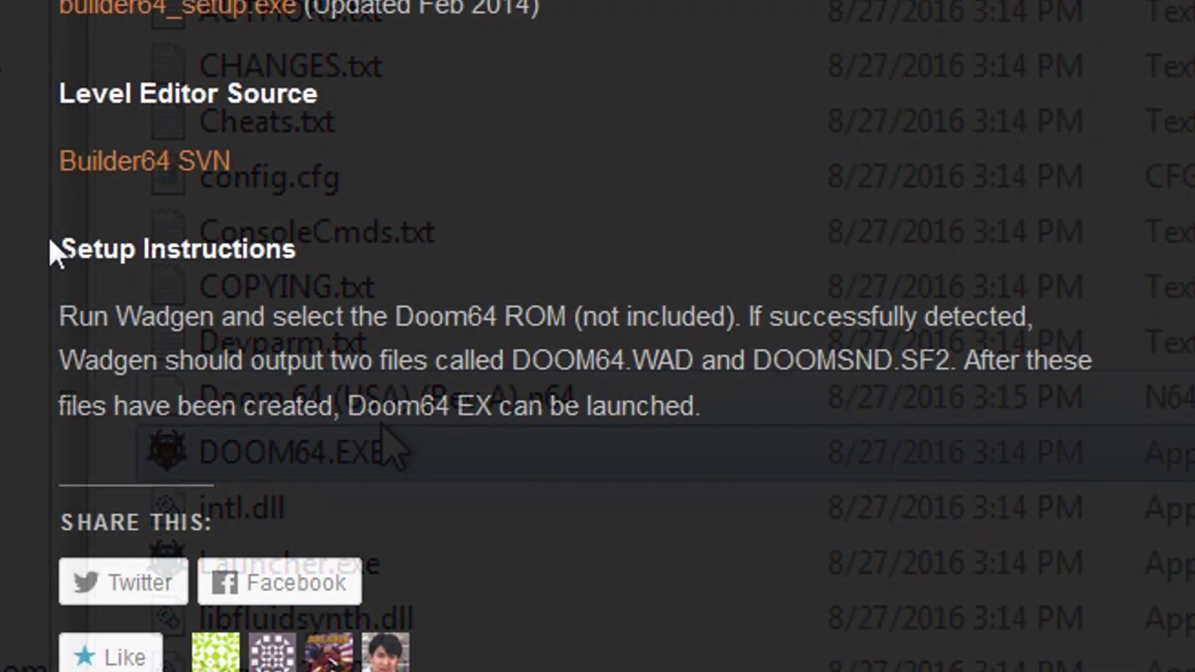
Following the Setup Instructions on the Downloads page, run WadGen.exe and generate DOOM64.WAD in the DOOM 64 EX folder
drag(60, 249, 798, 417)
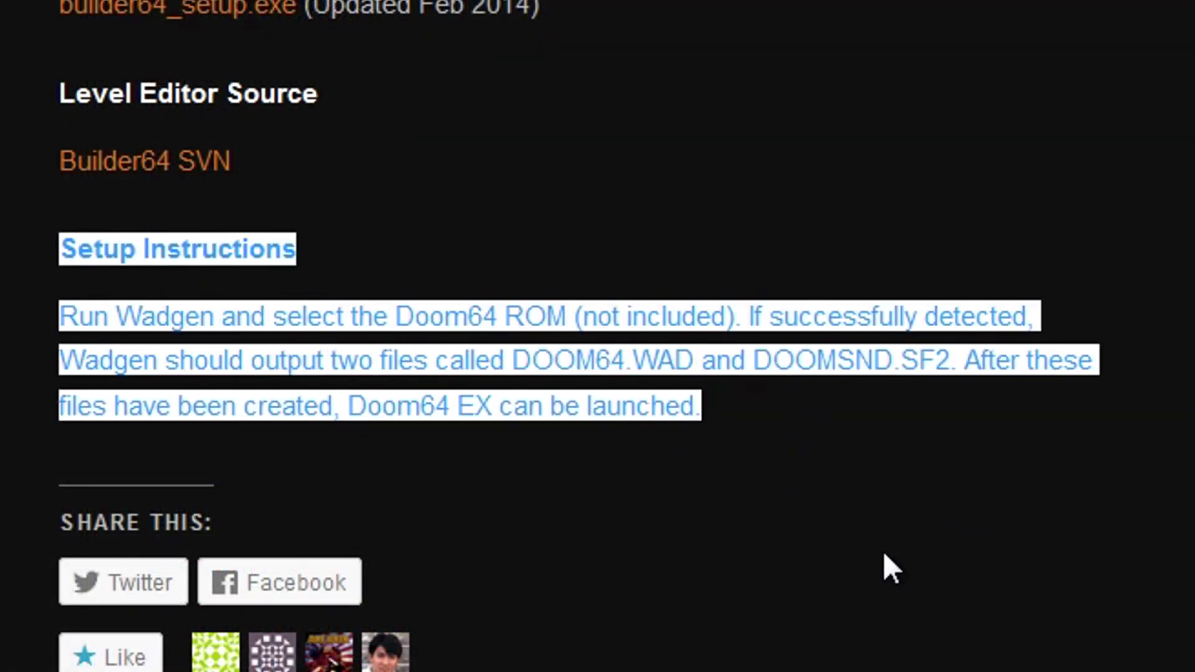
click(899, 541)
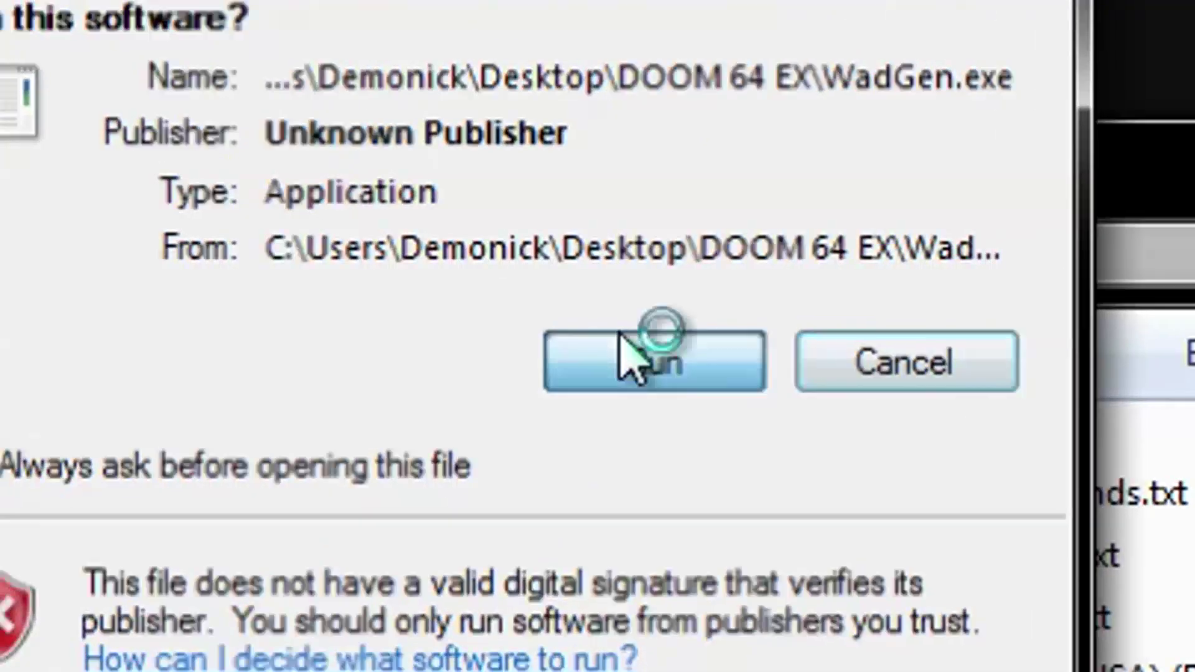
click(625, 348)
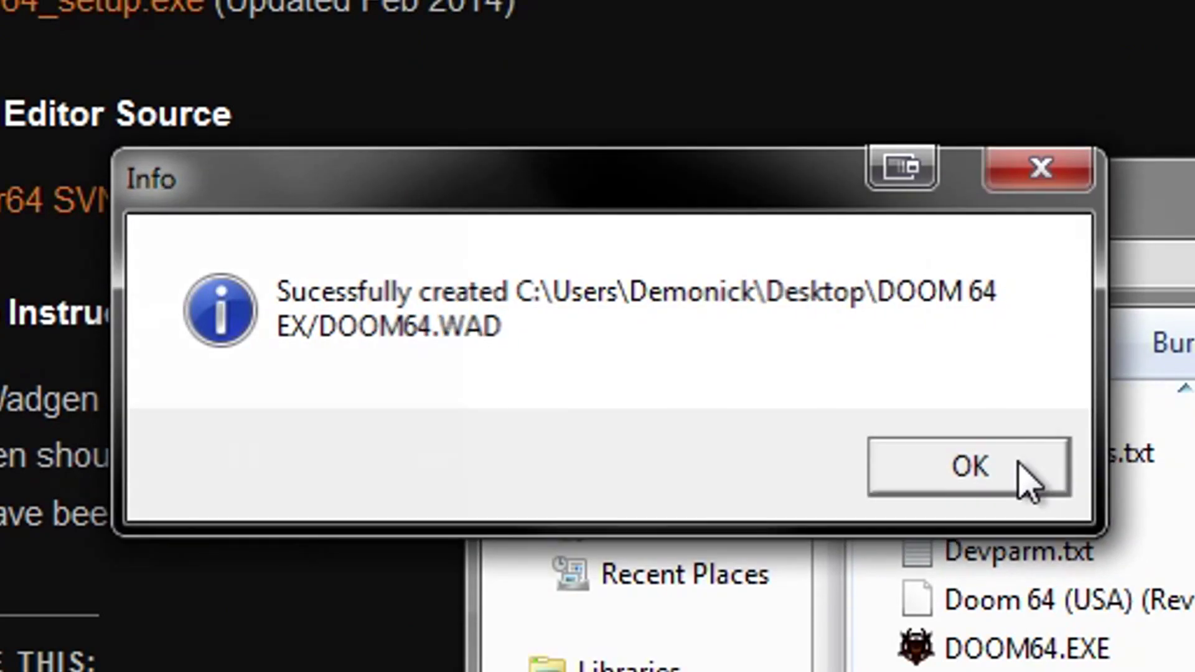
click(961, 468)
click(1008, 482)
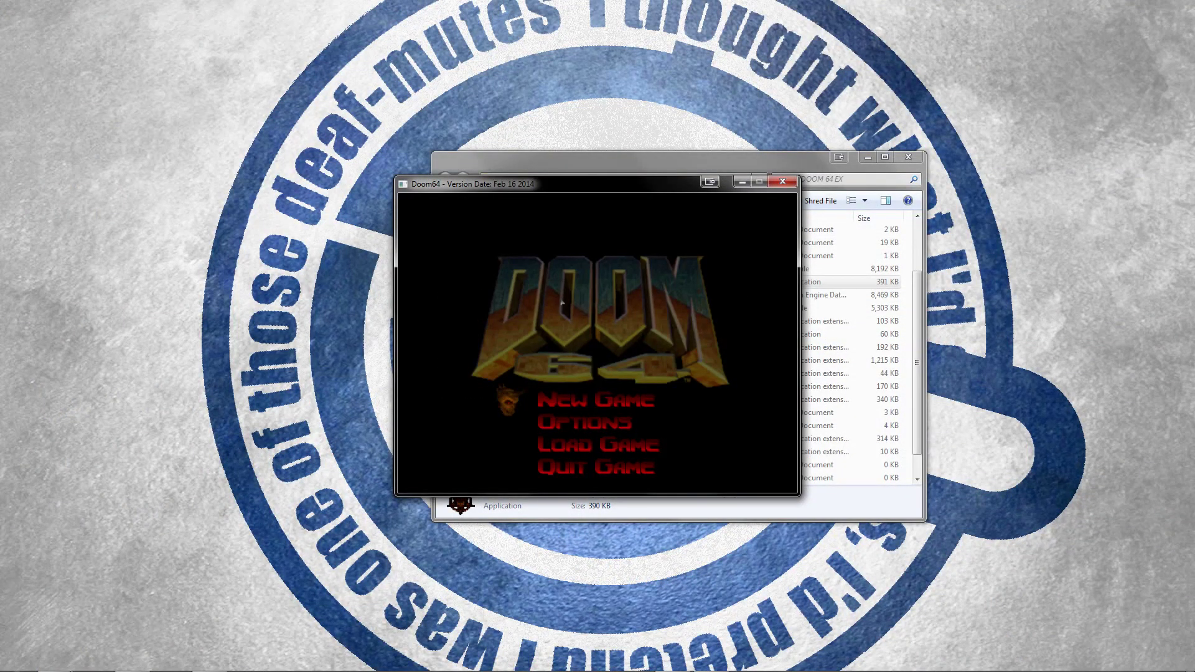
Open the game's Options and look through the Display settings
key(Return)
key(Escape)
key(Down)
key(Return)
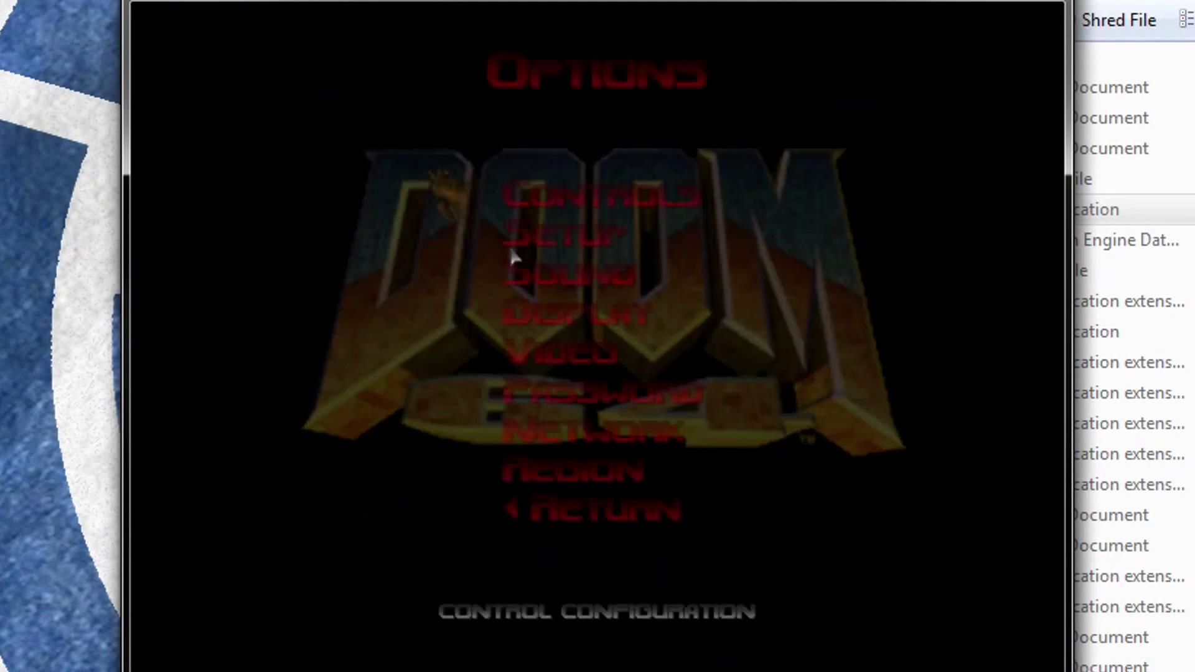
key(Down)
key(Down)
key(Down)
key(Down)
key(Up)
key(Return)
key(Down)
key(Down)
key(Down)
key(Down)
key(Down)
key(Escape)
In the Video settings, set the aspect ratio to 16:9, the resolution to 2560x1440 and the filter to Nearest
key(Down)
key(Return)
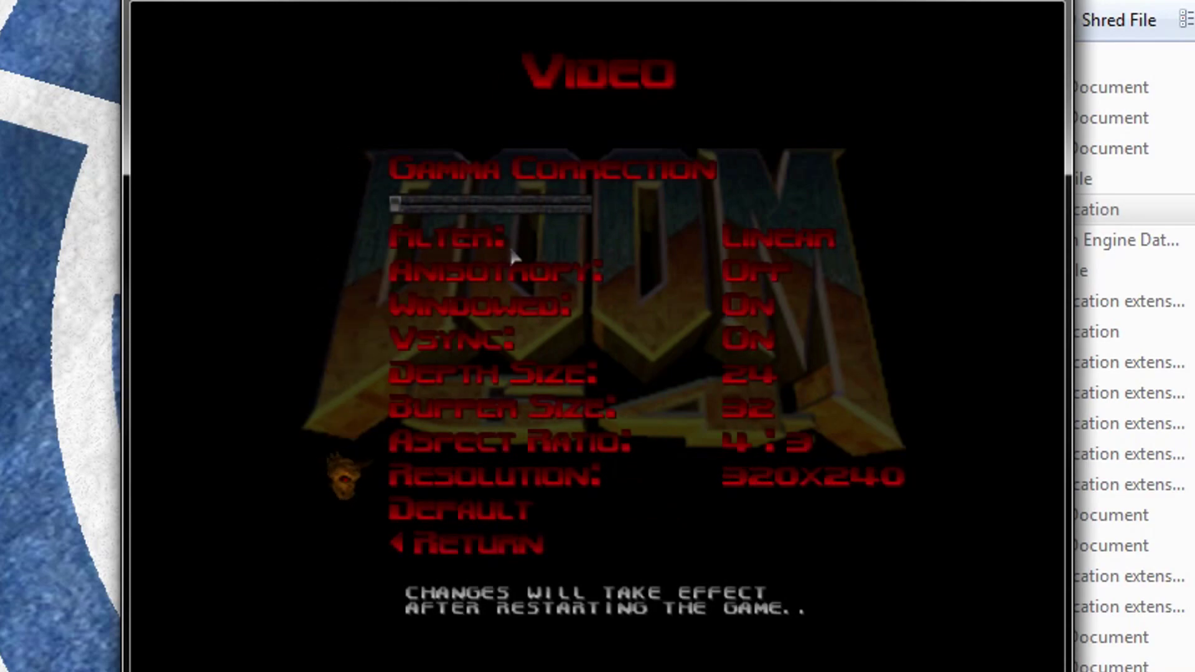
key(Up)
key(Right)
key(Down)
key(Left)
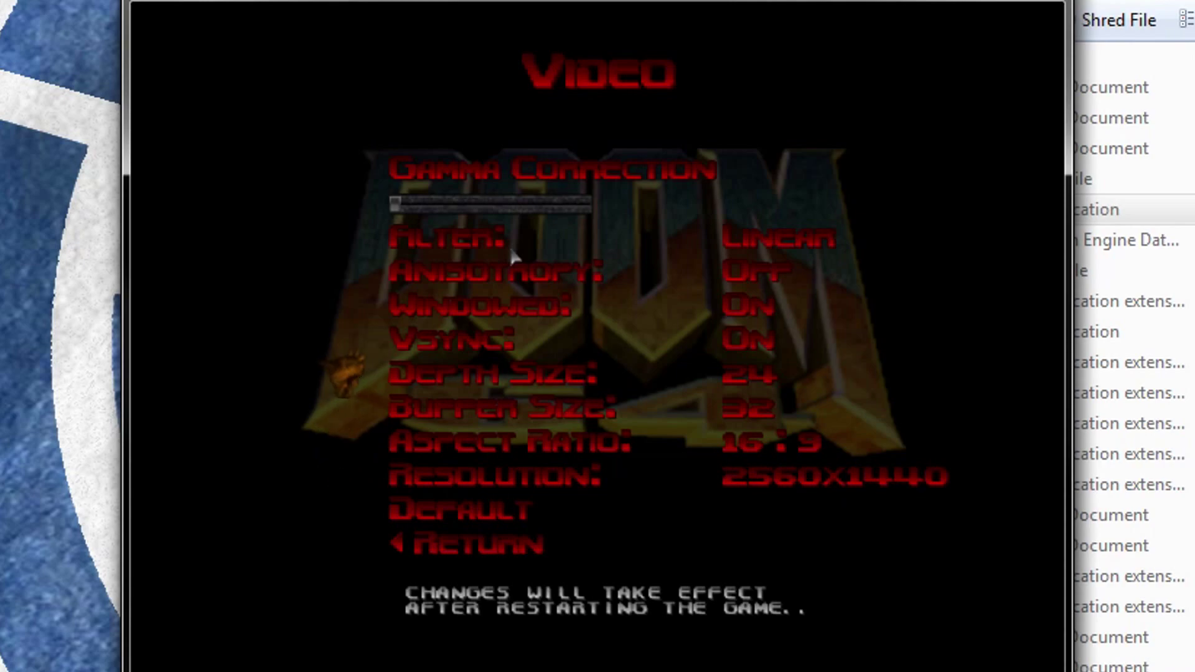
key(Up)
key(Right)
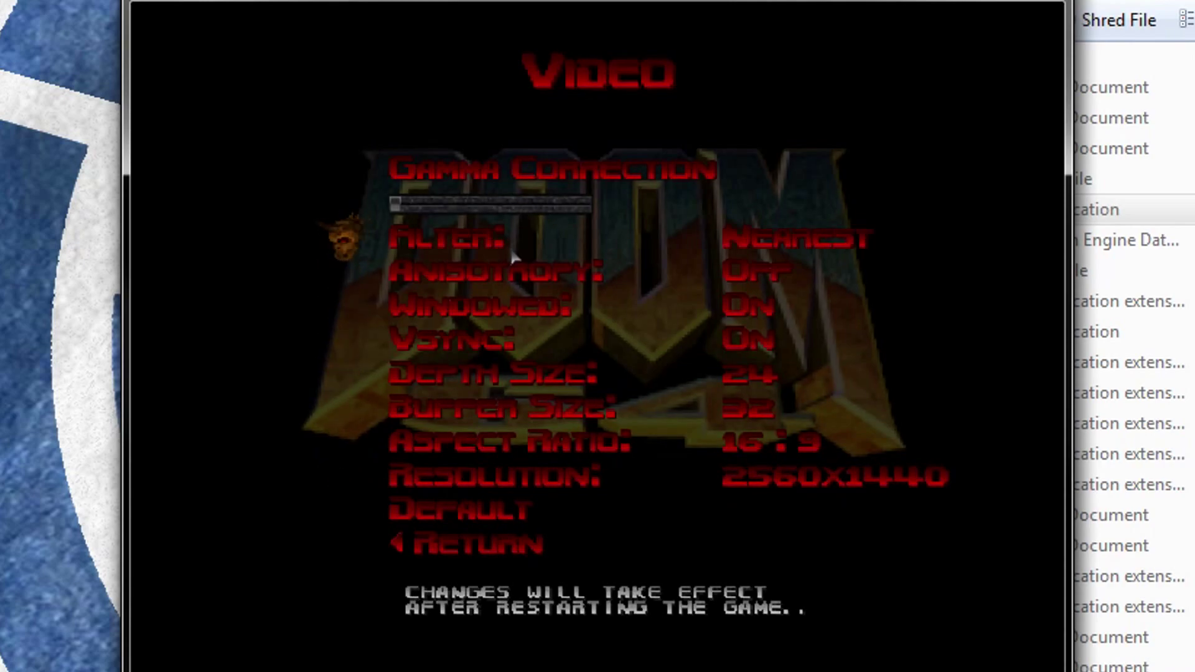
key(Down)
key(Down)
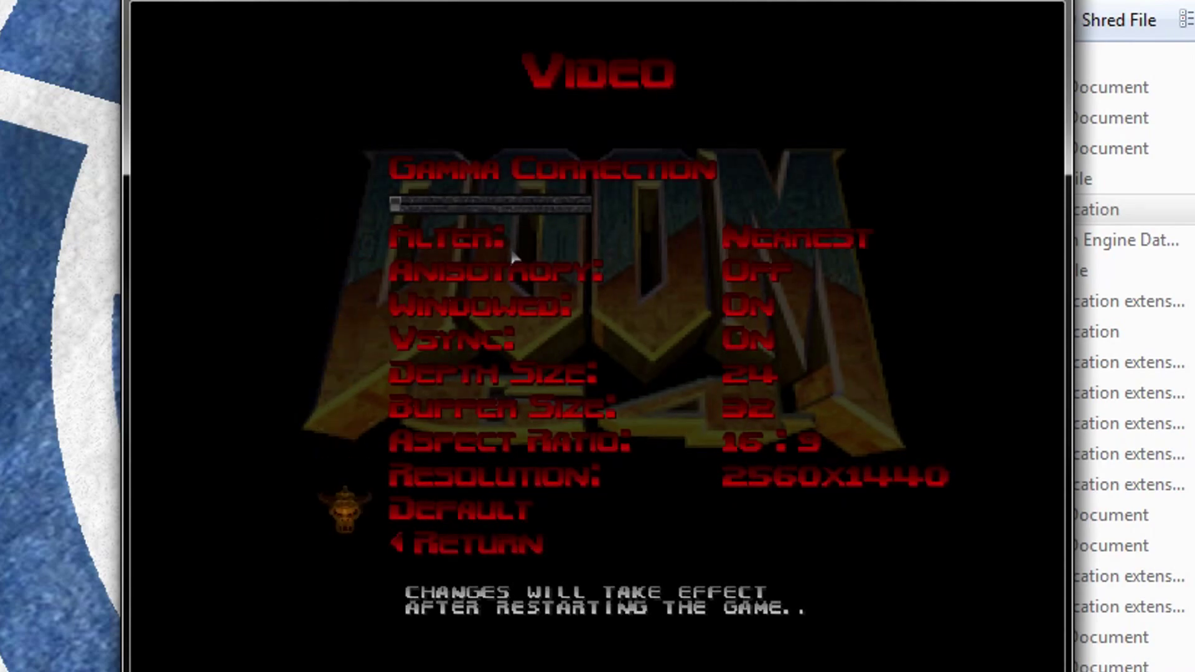
Leave the Video settings, quit the game and restart it with DOOM64.EXE from the DOOM 64 EX folder
key(Down)
key(Return)
key(Down)
key(Down)
key(Down)
key(Down)
key(Return)
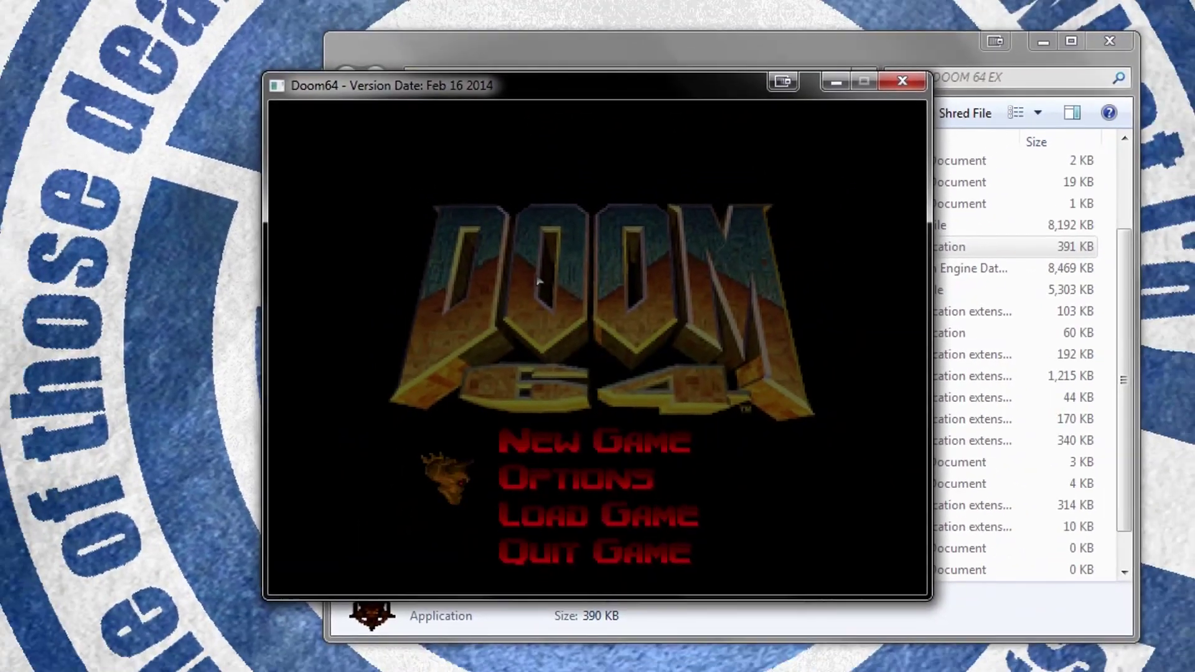
key(Down)
key(Down)
key(Return)
key(Return)
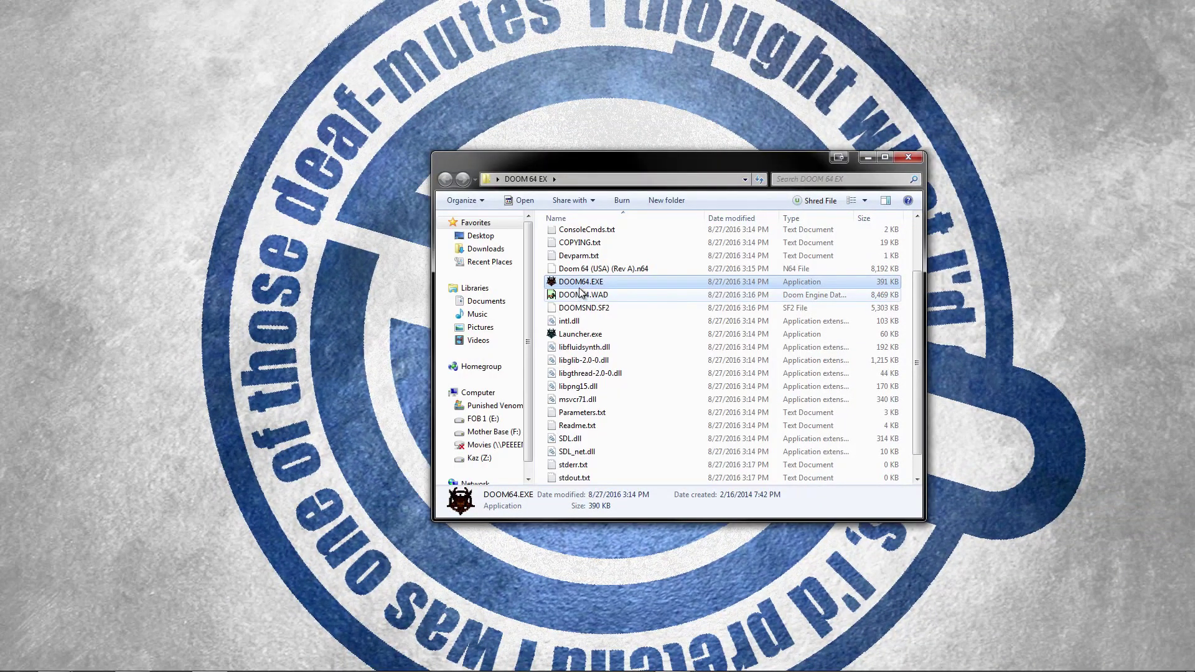
double_click(585, 286)
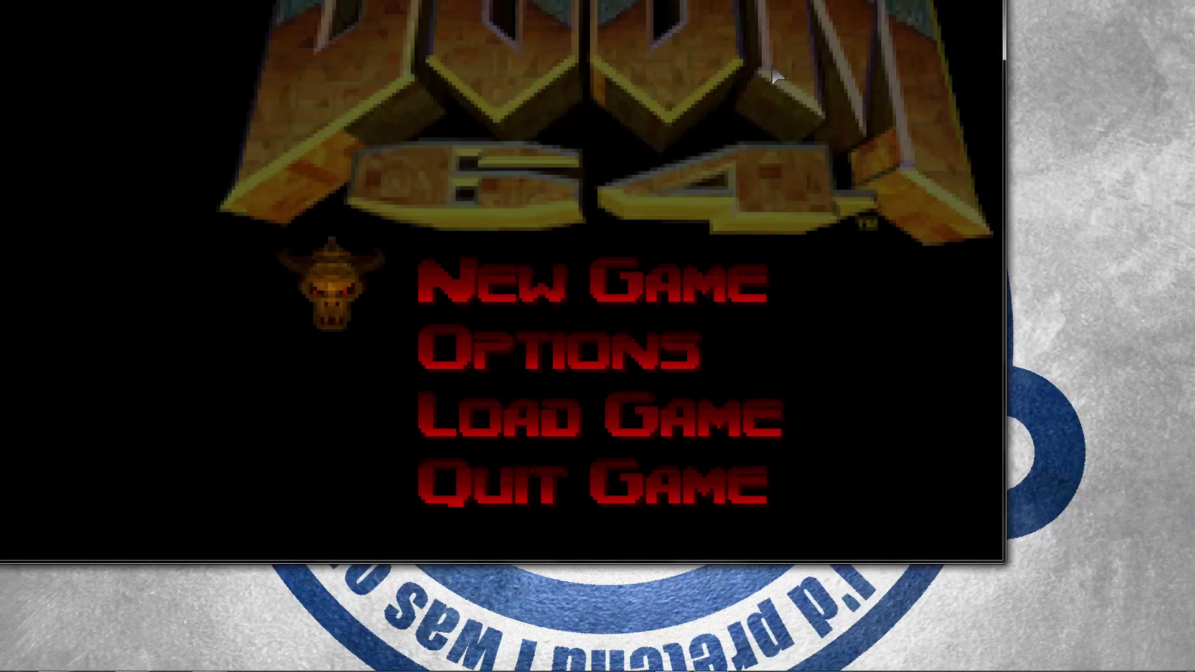
Open the game's Options and check the Display settings and the Video settings after the restart
key(Down)
key(Return)
key(Up)
key(Up)
key(Up)
key(Up)
key(Up)
key(Up)
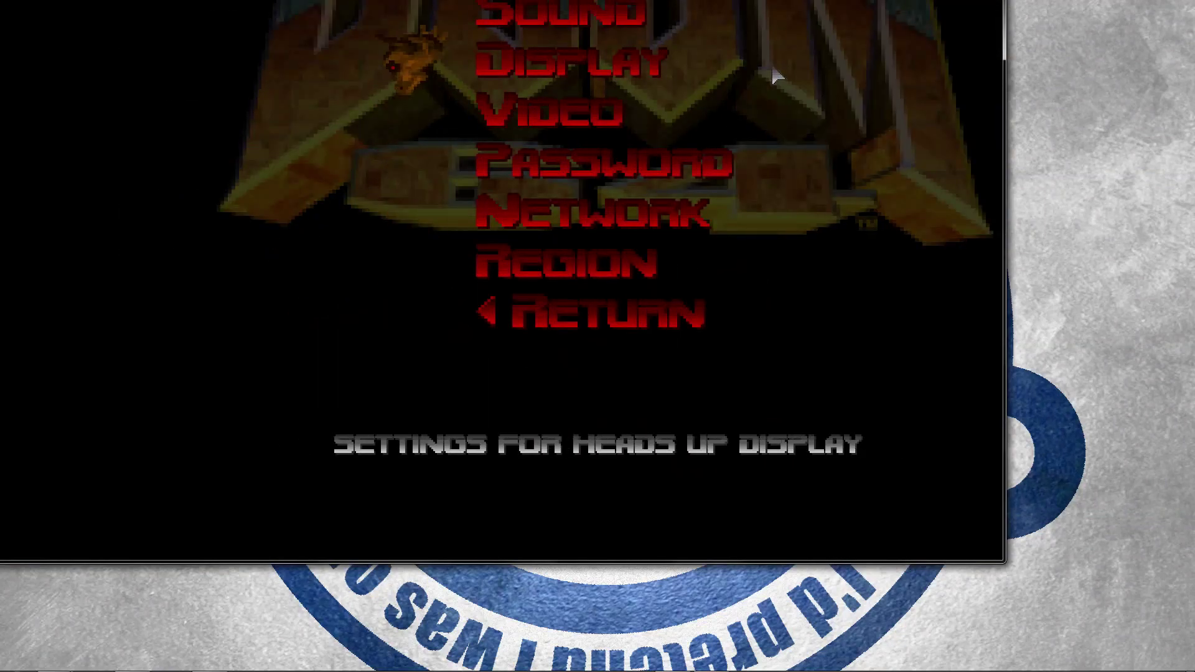
key(Return)
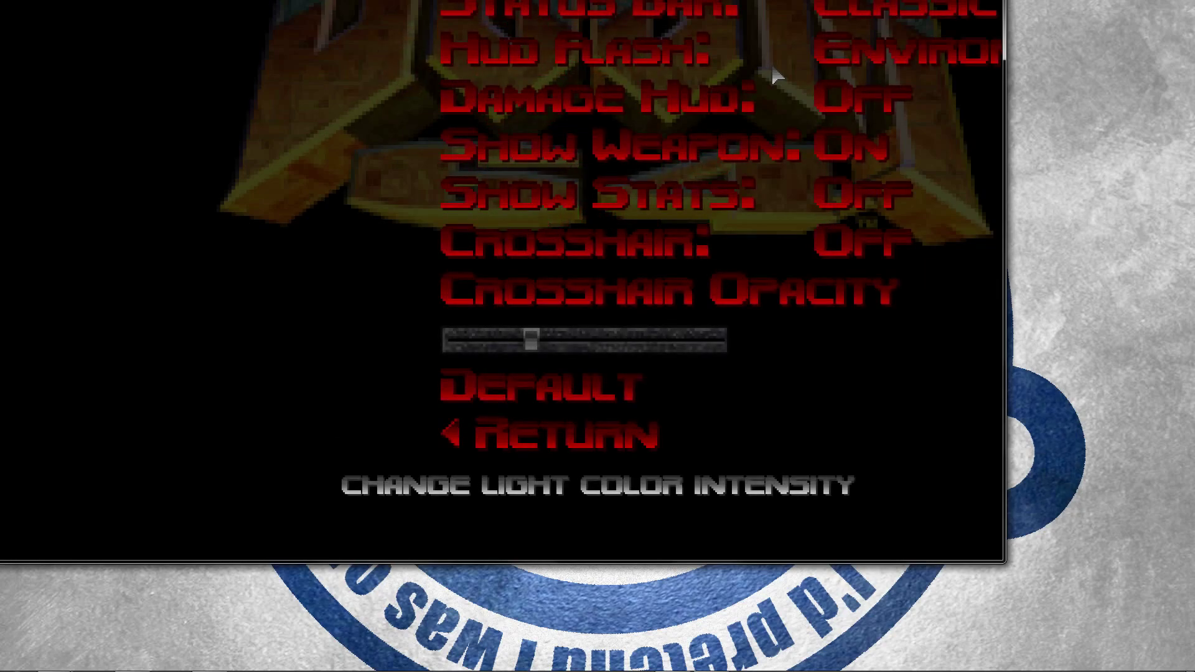
key(Escape)
key(Down)
key(Return)
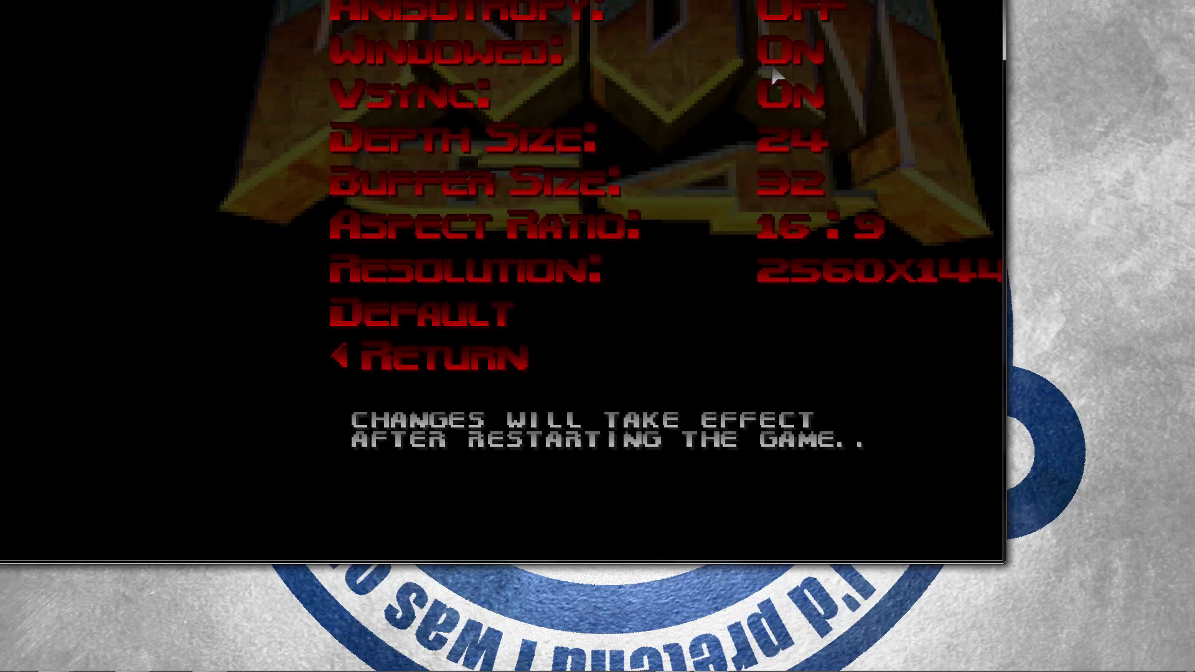
key(Escape)
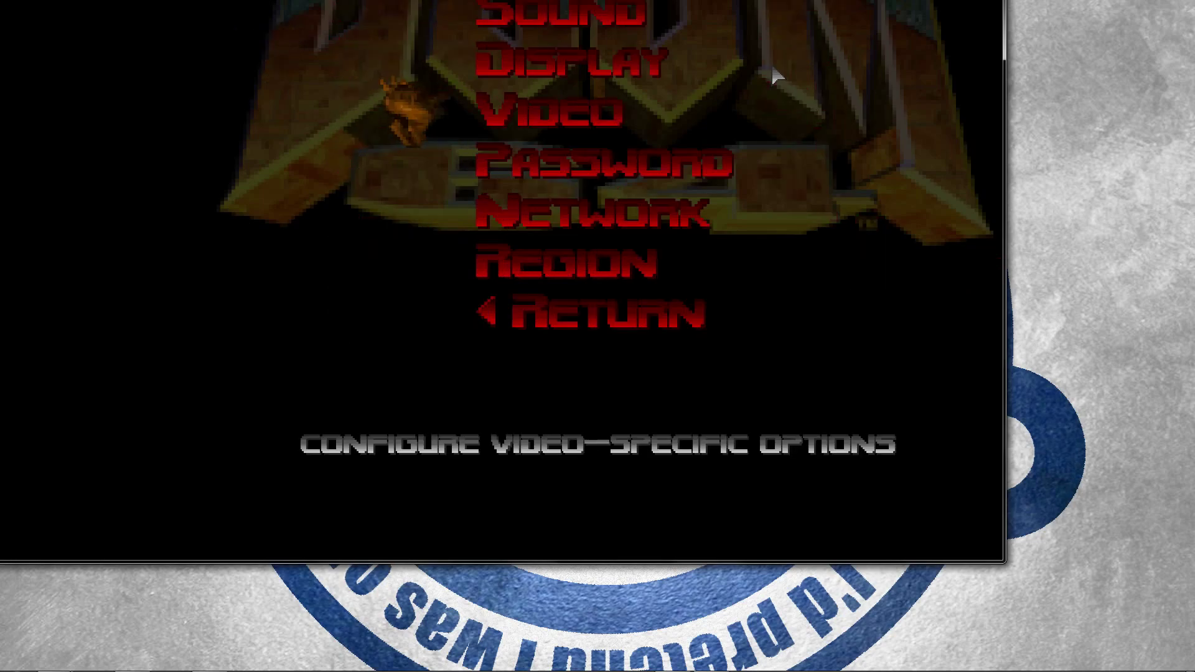
Quit the game, try to launch DOOM64.EXE again and close its console window
key(Escape)
key(Down)
key(Down)
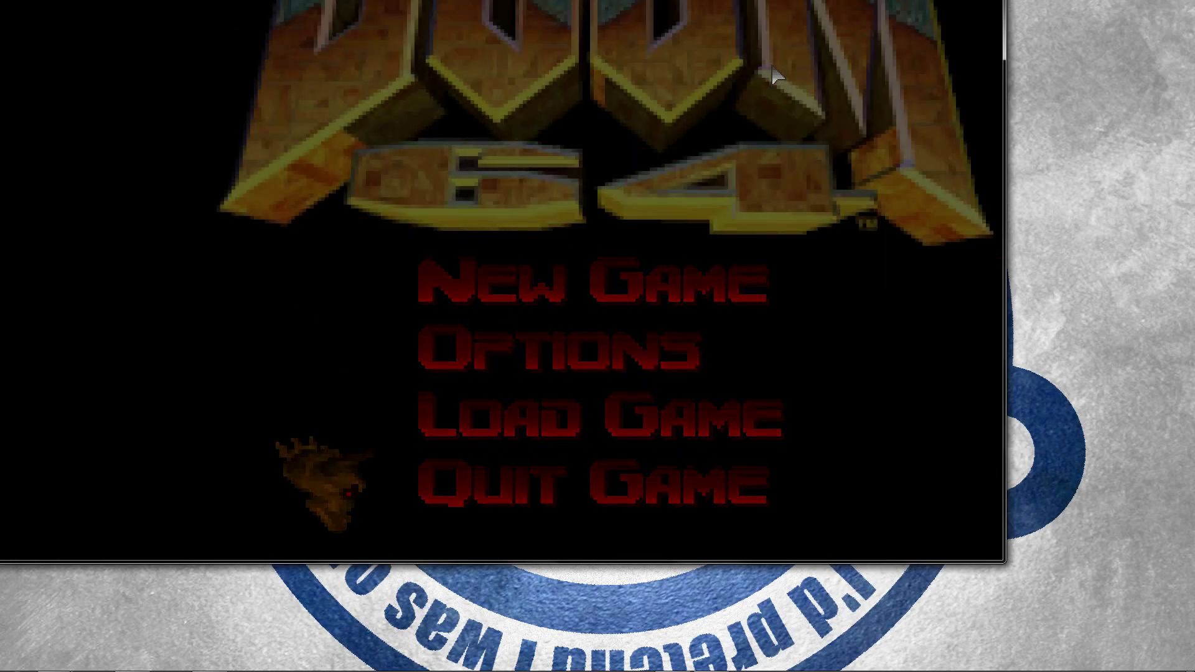
key(Return)
key(Up)
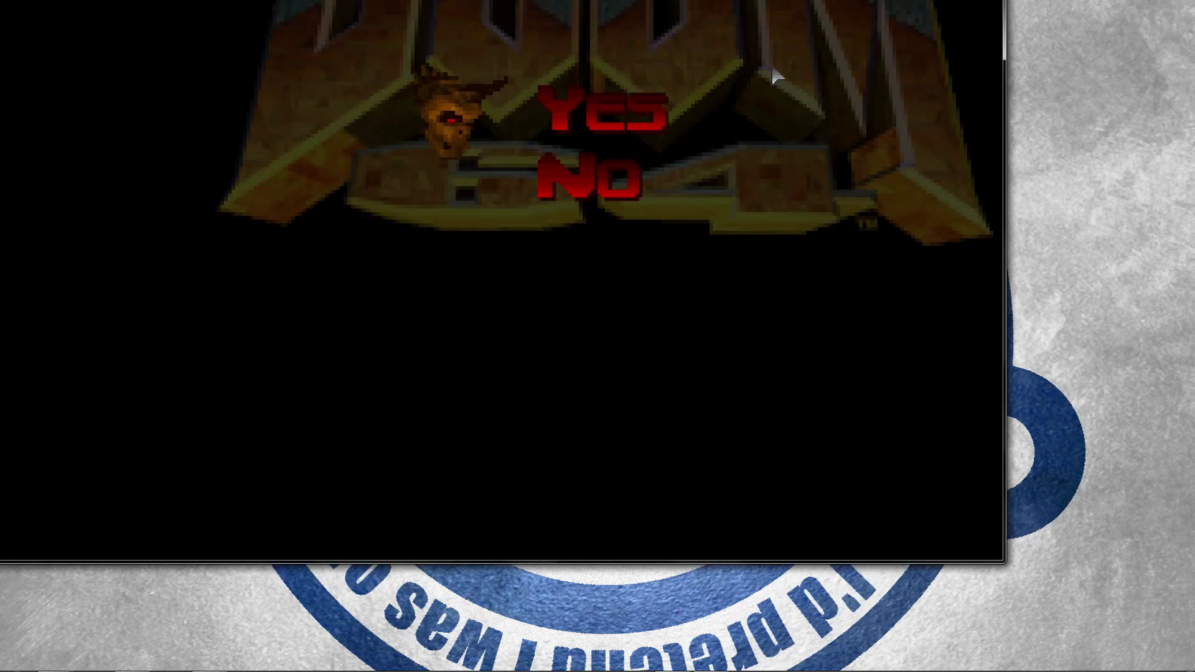
key(Return)
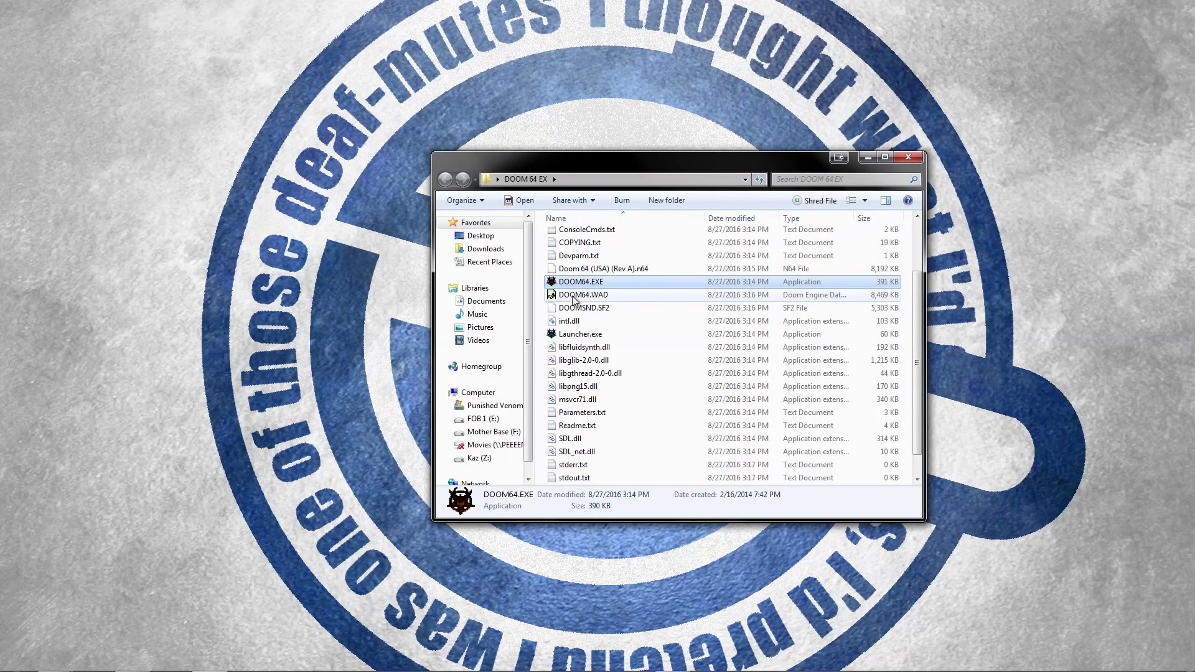
key(Return)
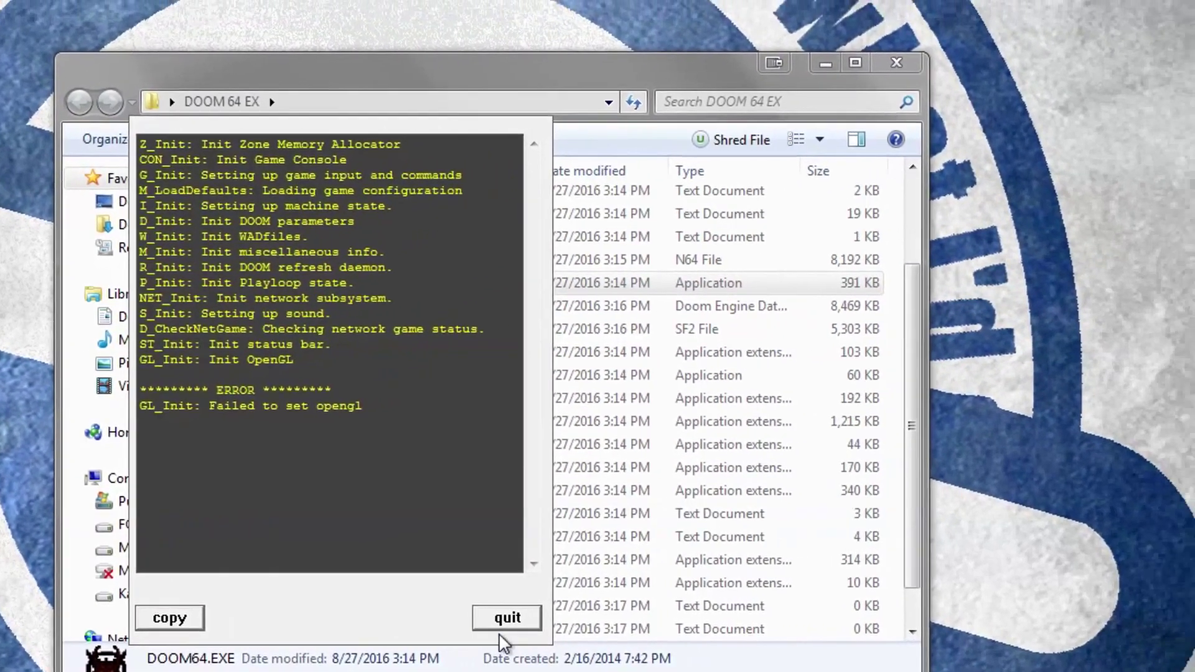
click(775, 602)
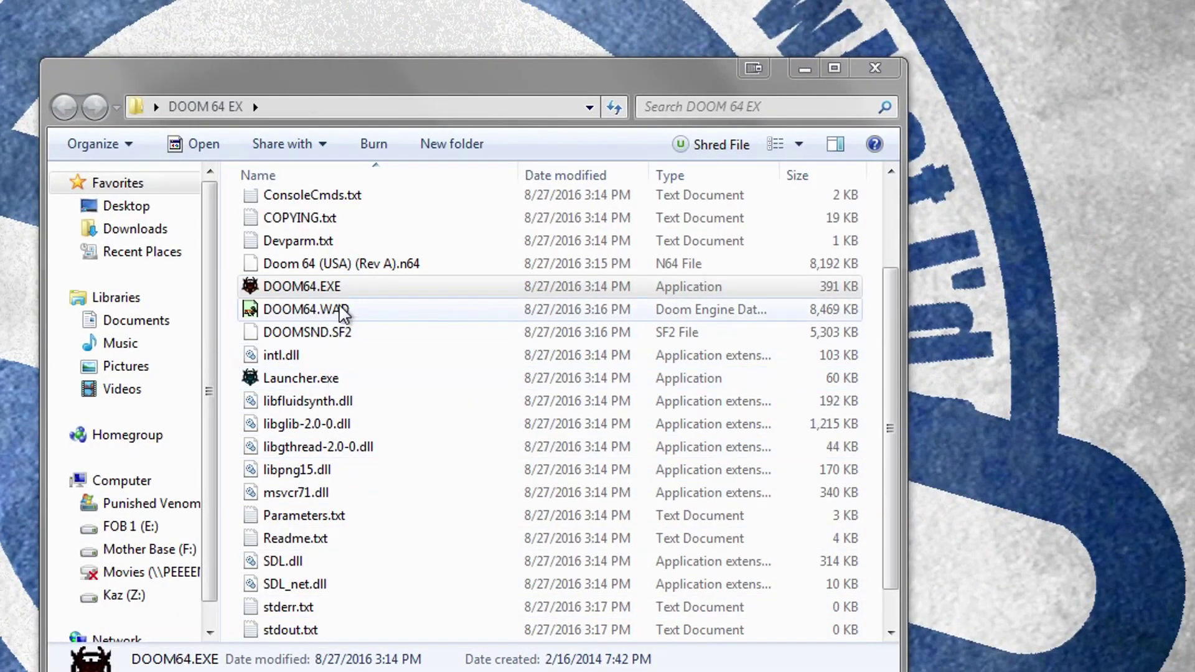
Open Parameters.txt in the DOOM 64 EX folder, read through the launch parameters and close the file
click(360, 356)
double_click(325, 516)
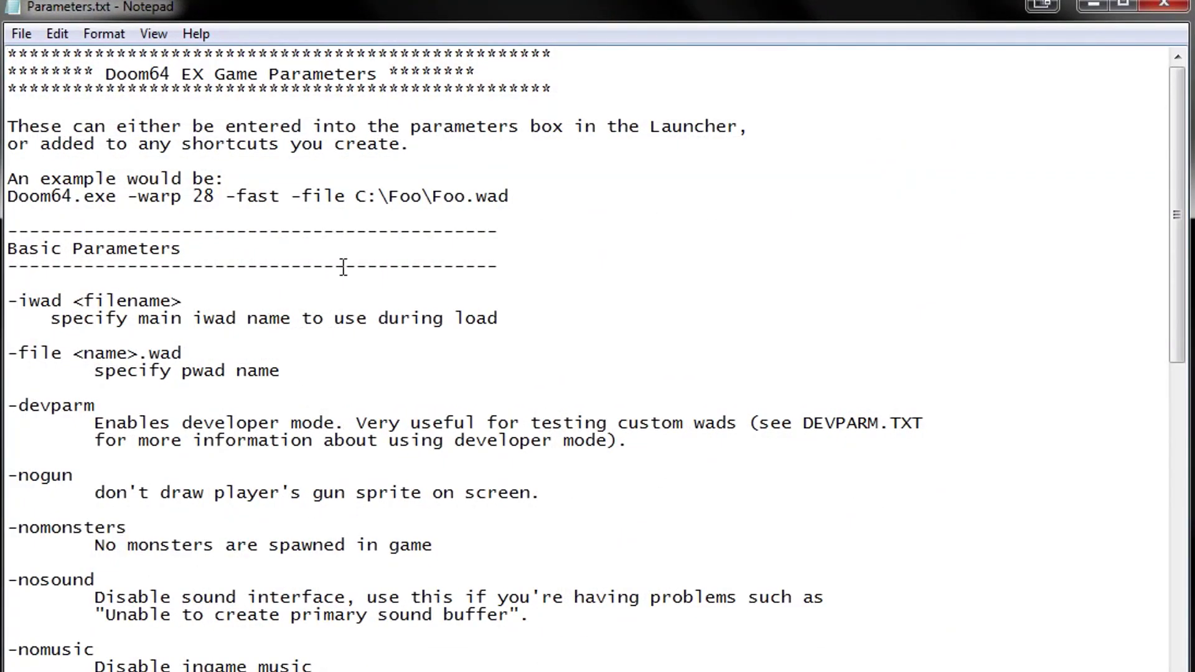
scroll(343, 267, down, 20)
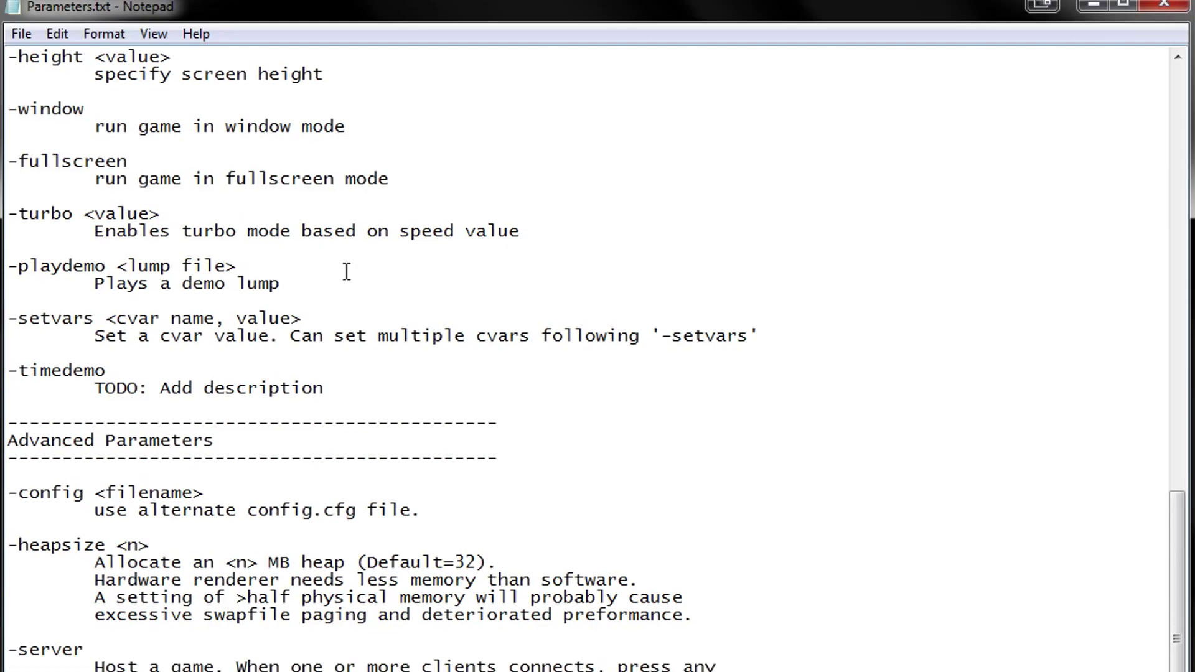
click(1170, 9)
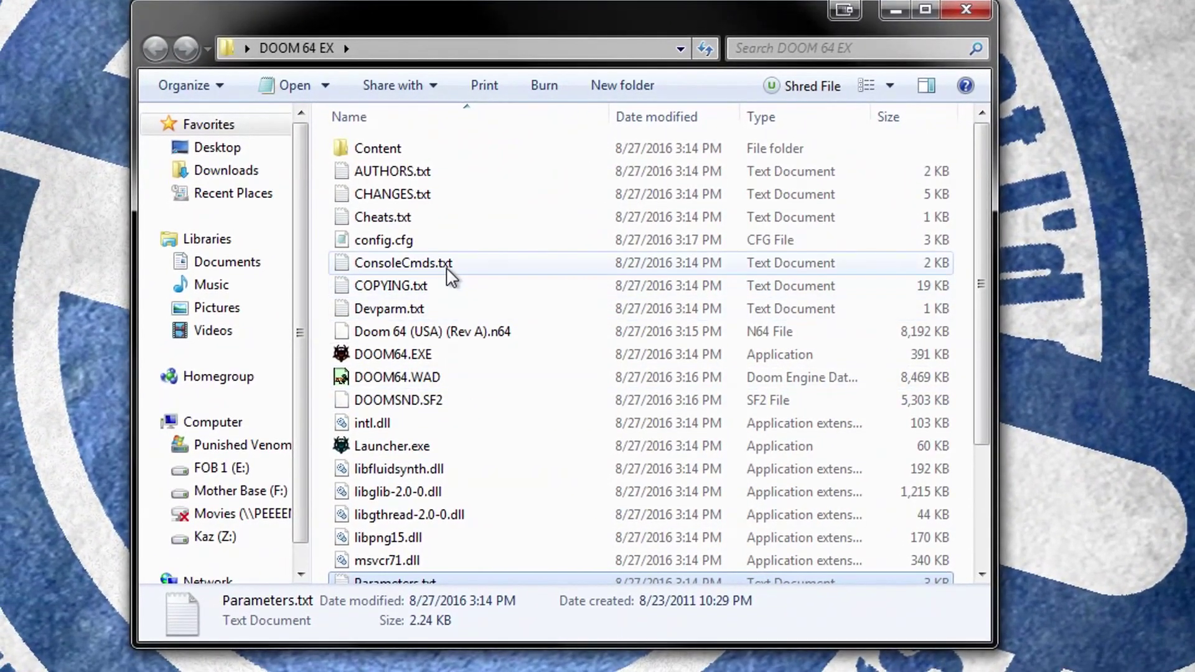
Open config.cfg in the DOOM 64 EX folder and go through its key bindings and game variables
double_click(428, 250)
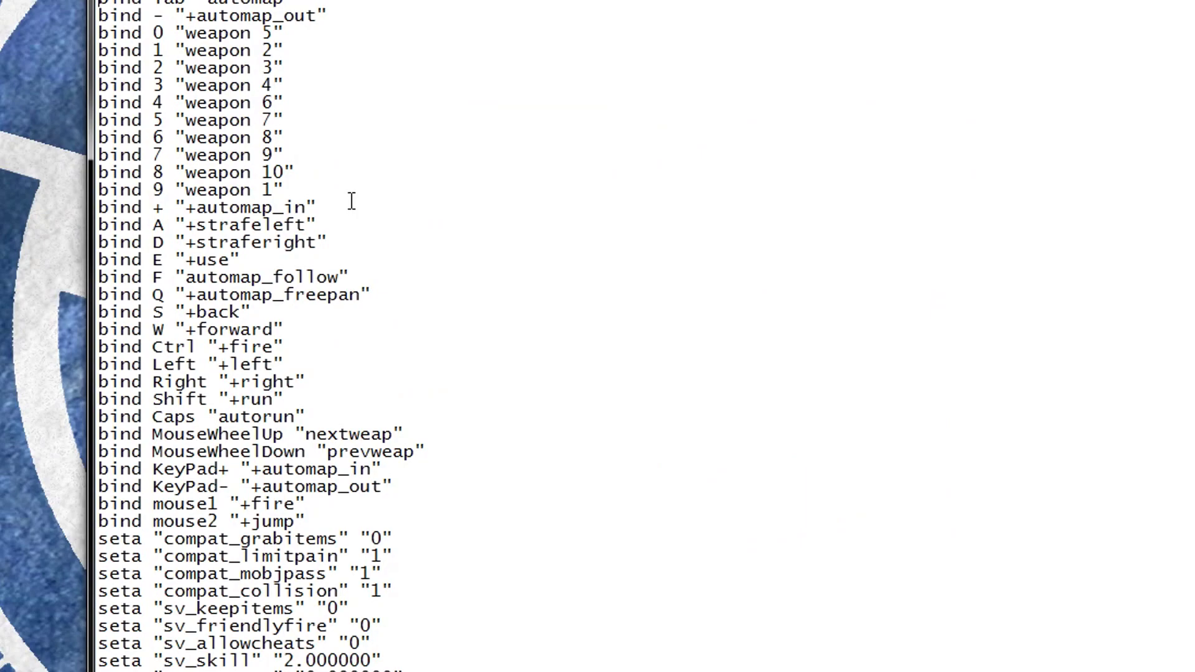
scroll(352, 200, down, 20)
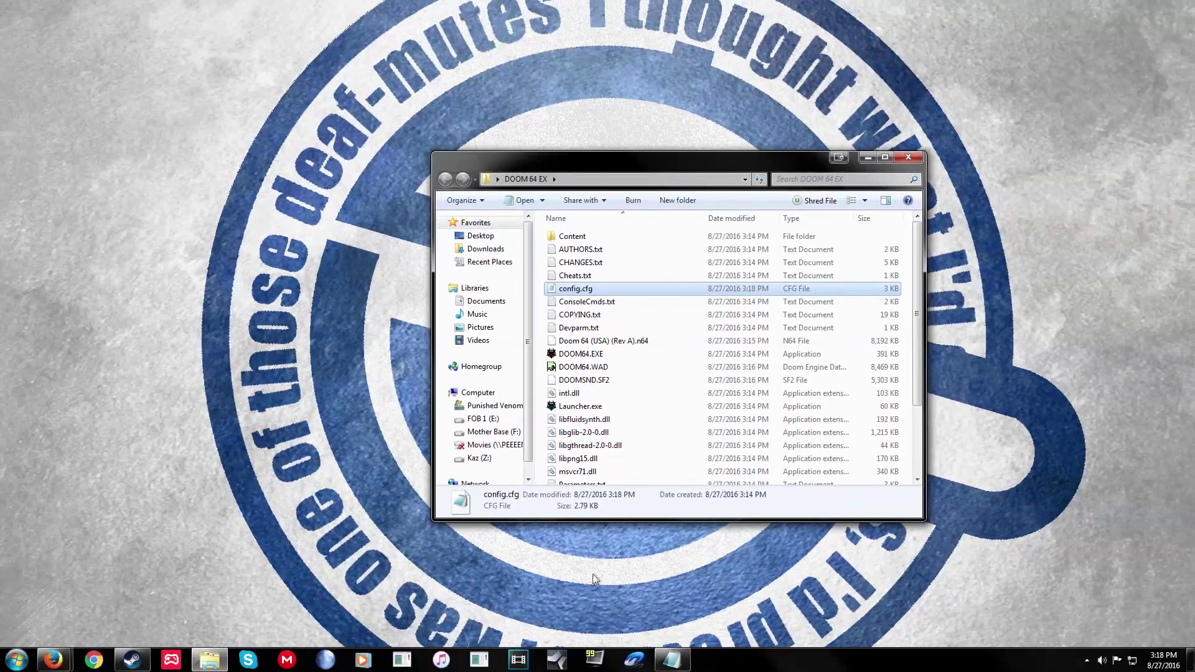
Launch DOOM64.EXE and start a new game at the "Watch Me Die!" skill level
double_click(581, 353)
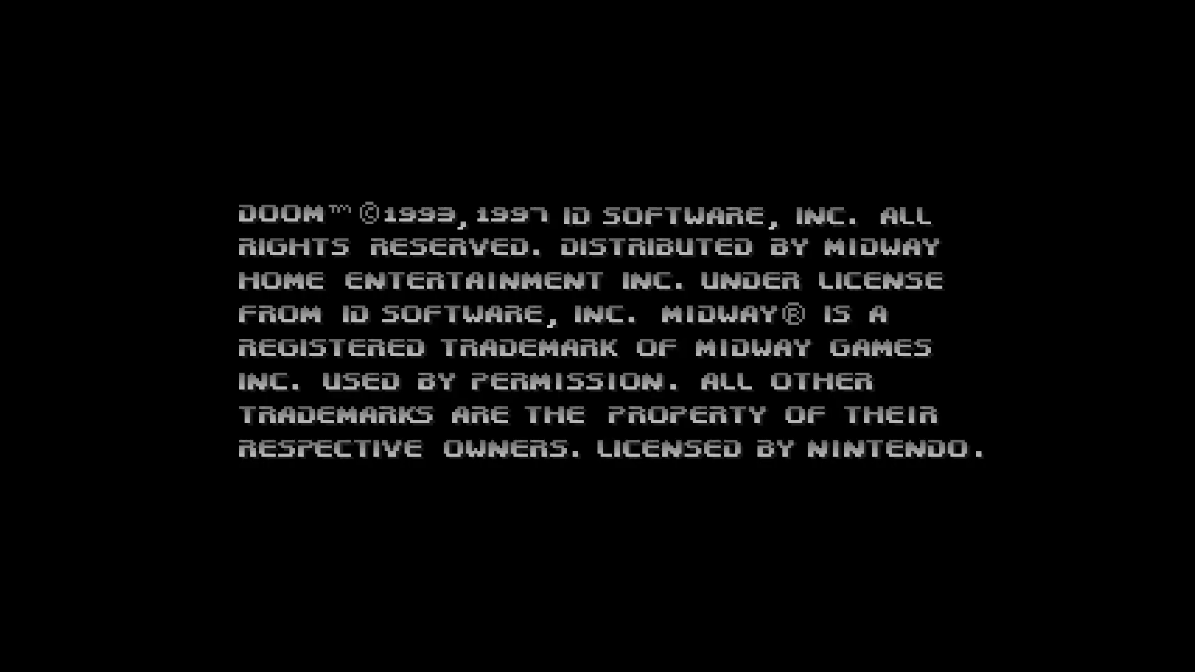
key(Return)
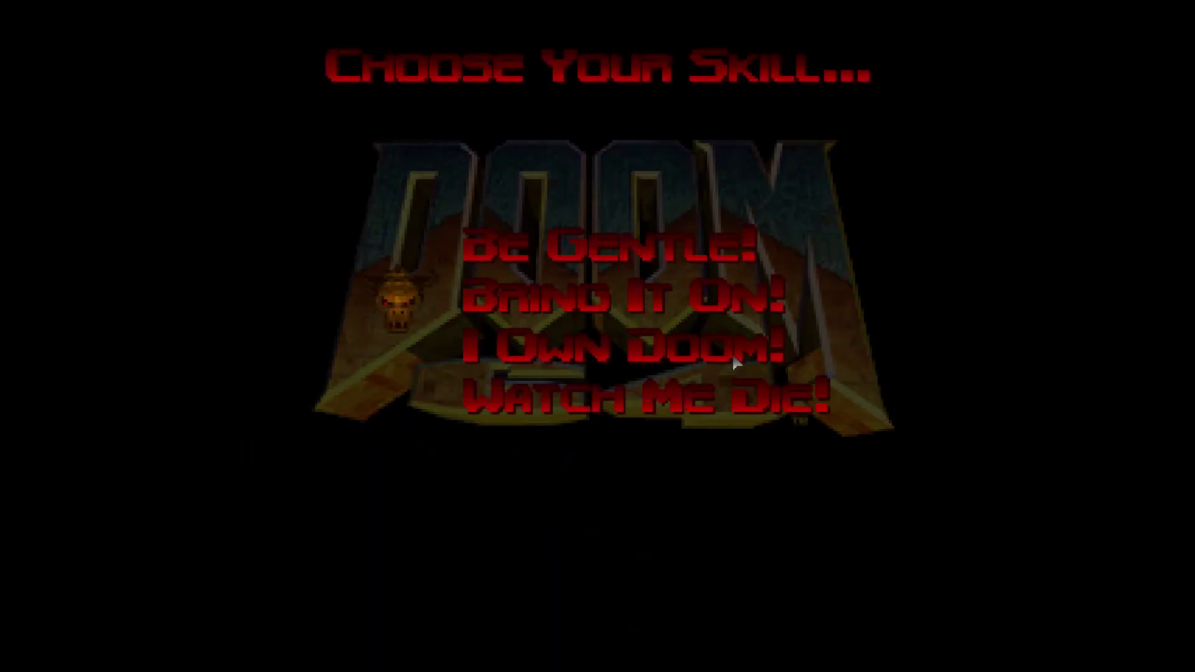
key(Down)
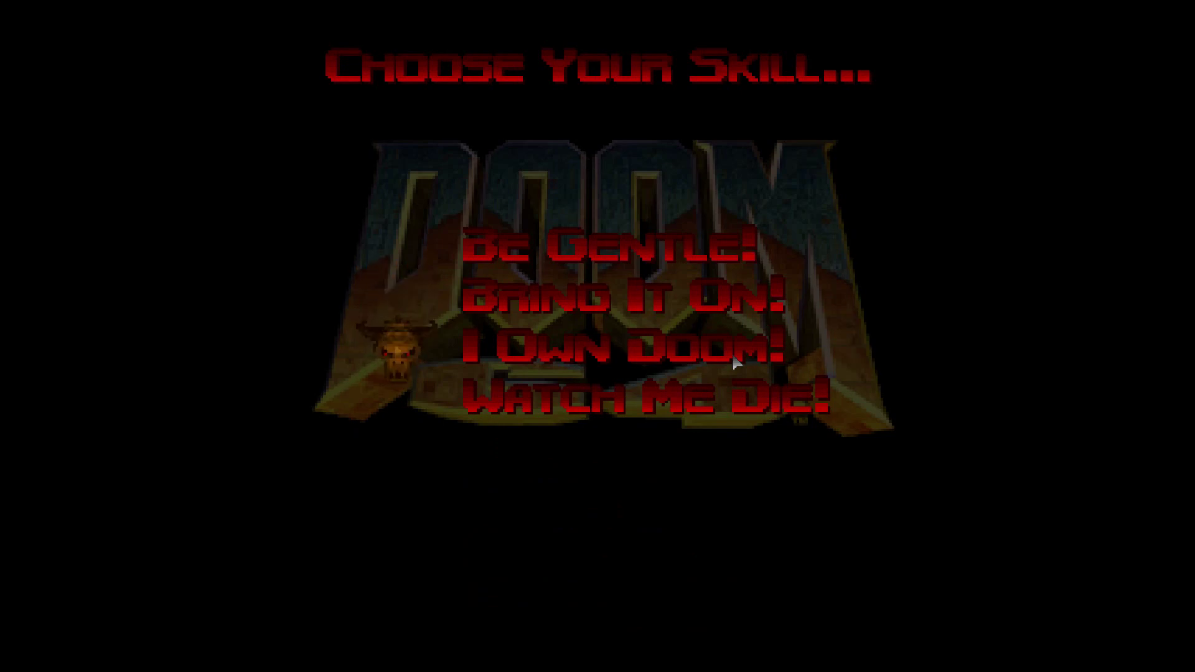
key(Down)
key(Return)
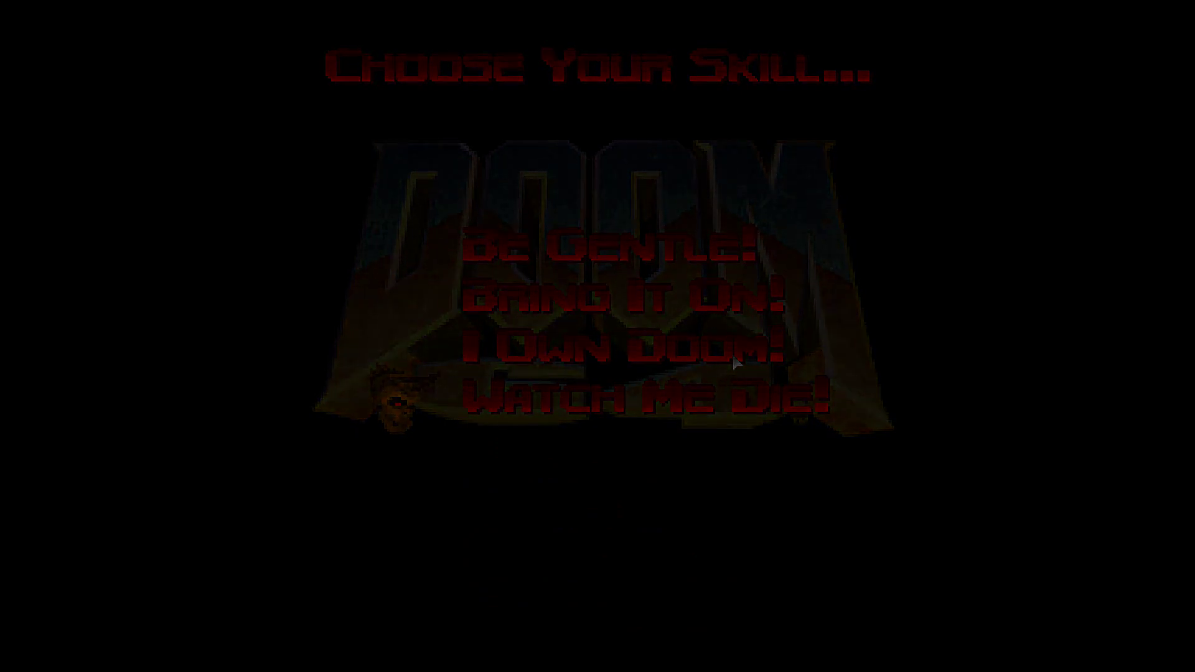
Look around the starting room of the level in both directions
key(Left)
key(Right)
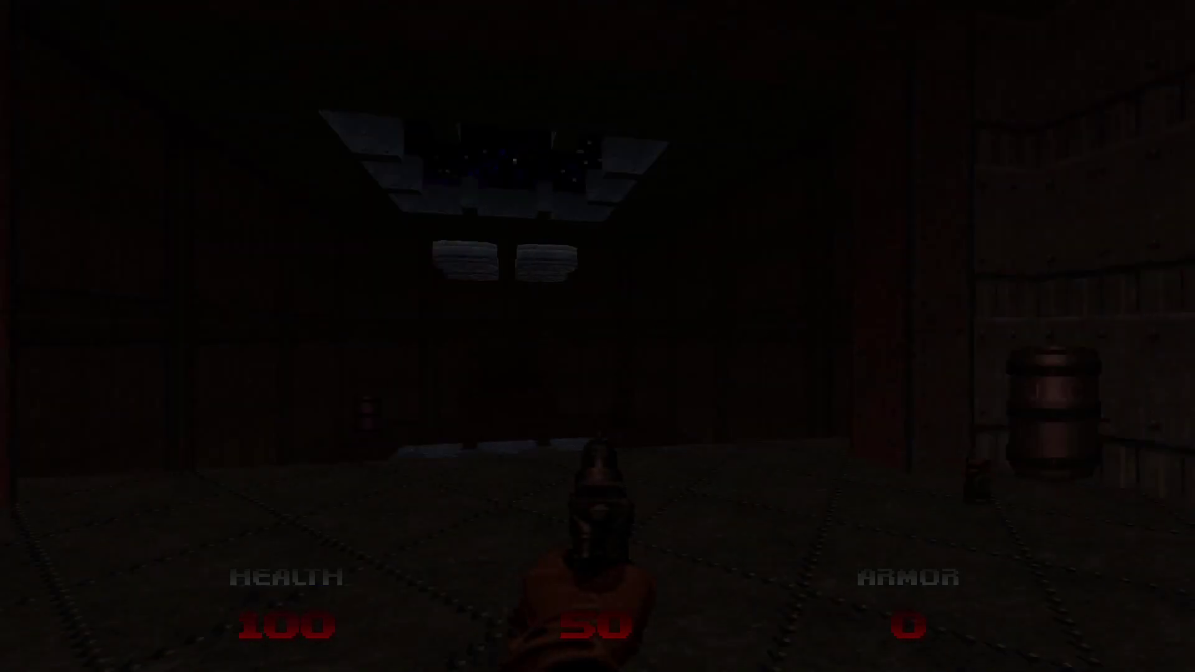
key(Left)
key(Right)
key(Left)
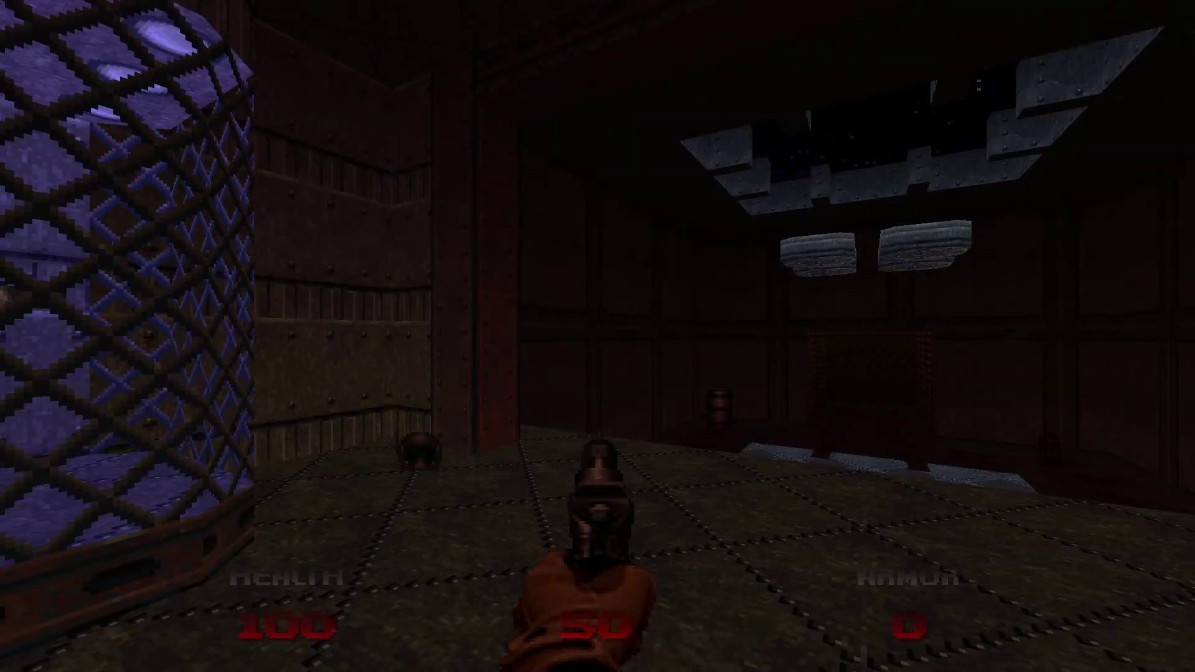
Open the Options from within the game and look through the Display and Video settings
key(Escape)
key(Return)
key(Down)
key(Down)
key(Down)
key(Down)
key(Up)
key(Return)
key(Down)
key(Down)
key(Down)
key(Down)
key(Down)
key(Down)
key(Escape)
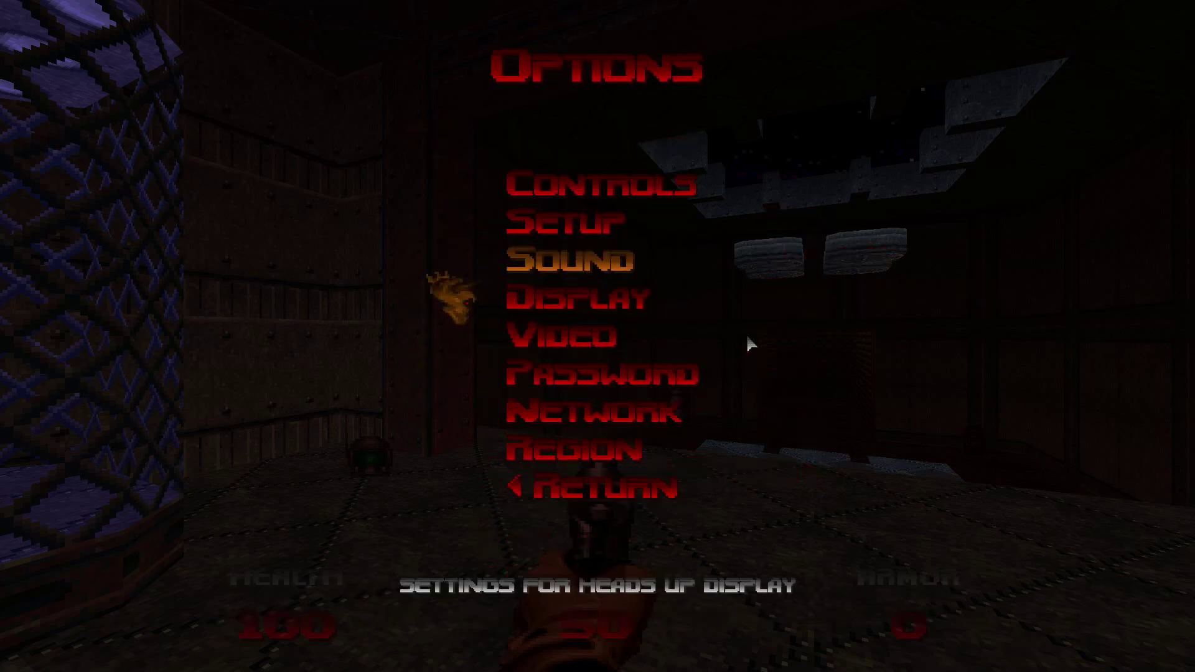
key(Down)
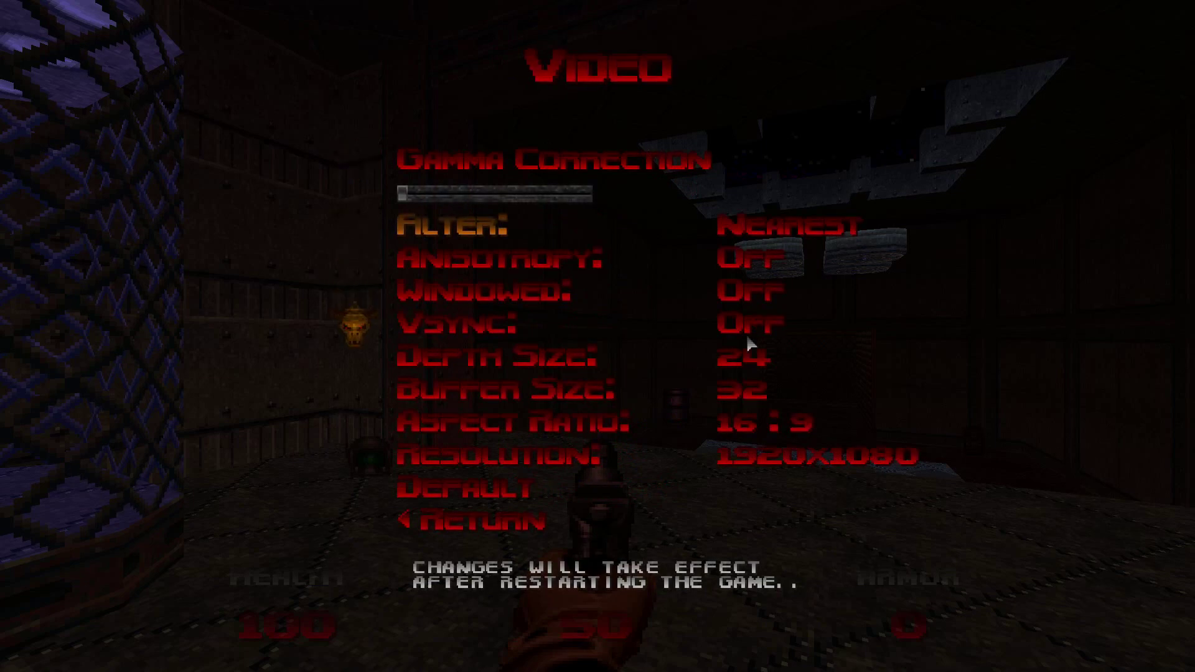
key(Escape)
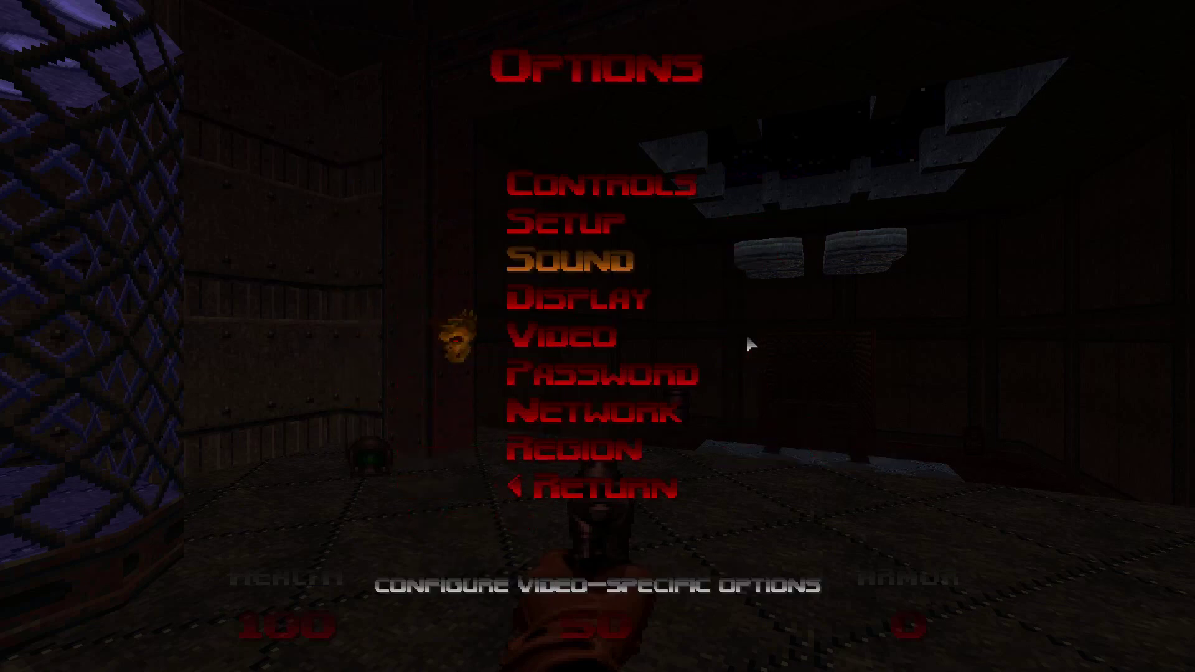
Open the Setup options and raise the menu fade speed and the cursor scale
key(Up)
key(Up)
key(Up)
key(Up)
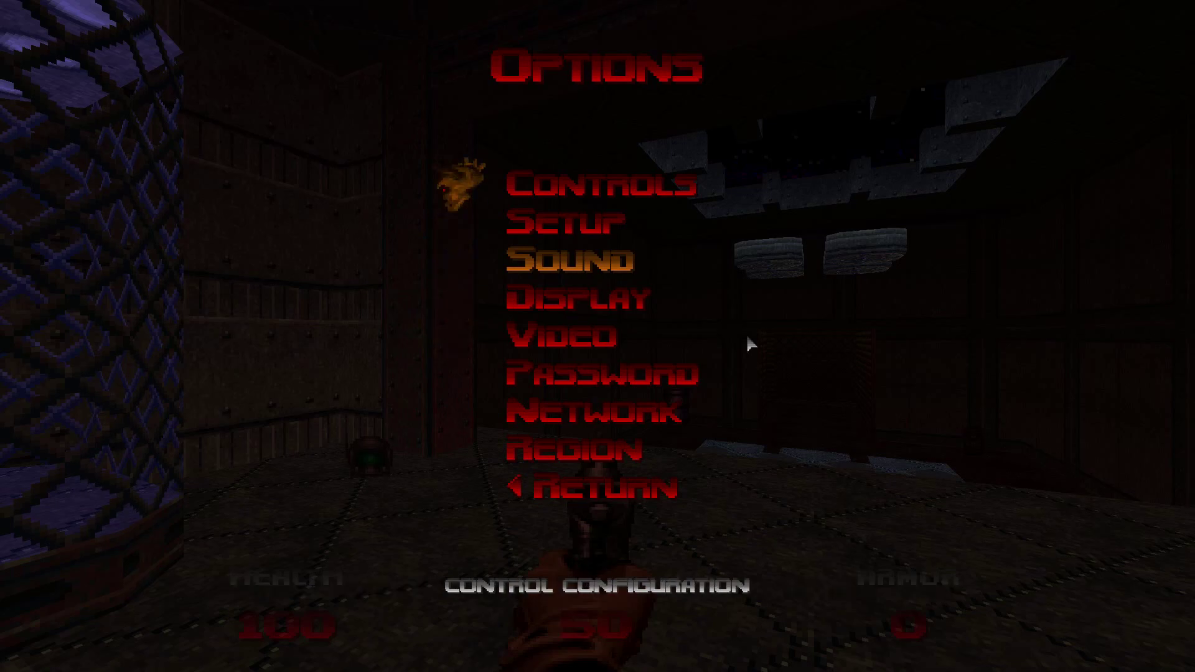
key(Down)
key(Return)
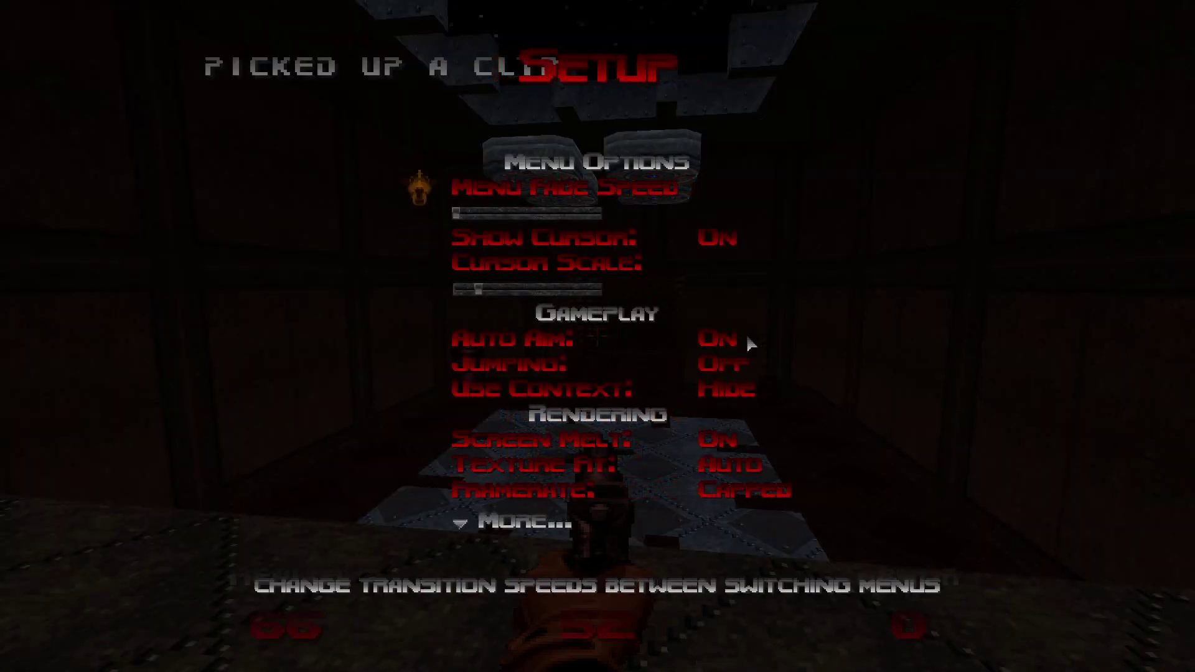
key(Down)
key(Down)
key(Right)
key(Right)
key(Right)
In the Gameplay setup, turn Auto Aim off and Jumping on, and set Use Context to Show
key(Down)
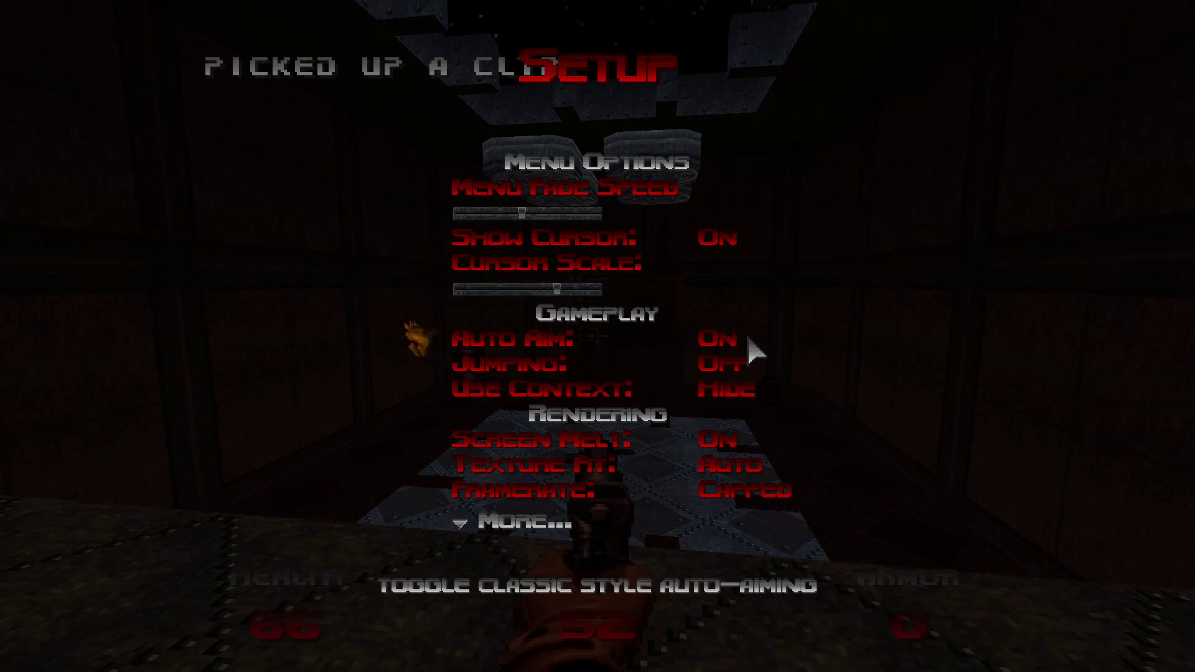
key(Down)
key(Return)
key(Down)
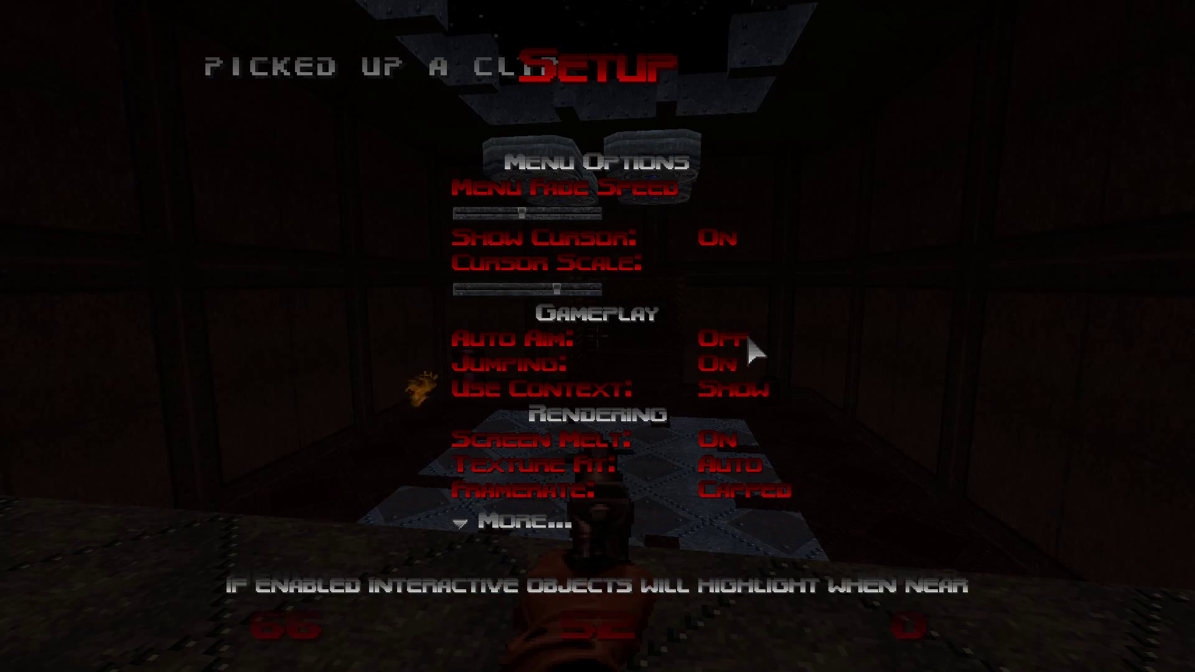
In the Rendering setup, set Texture Fit to Scaled
key(Down)
key(Down)
key(Return)
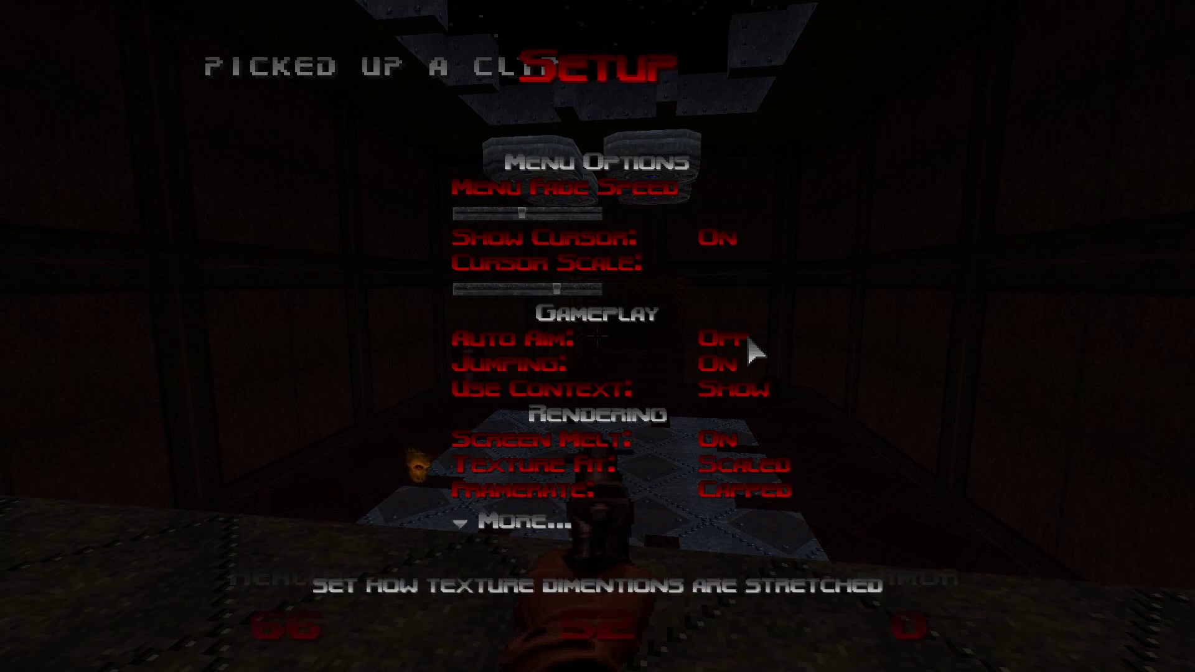
In the Rendering setup, set Framerate to Smooth and Texture Fit to Padded
key(Down)
key(Return)
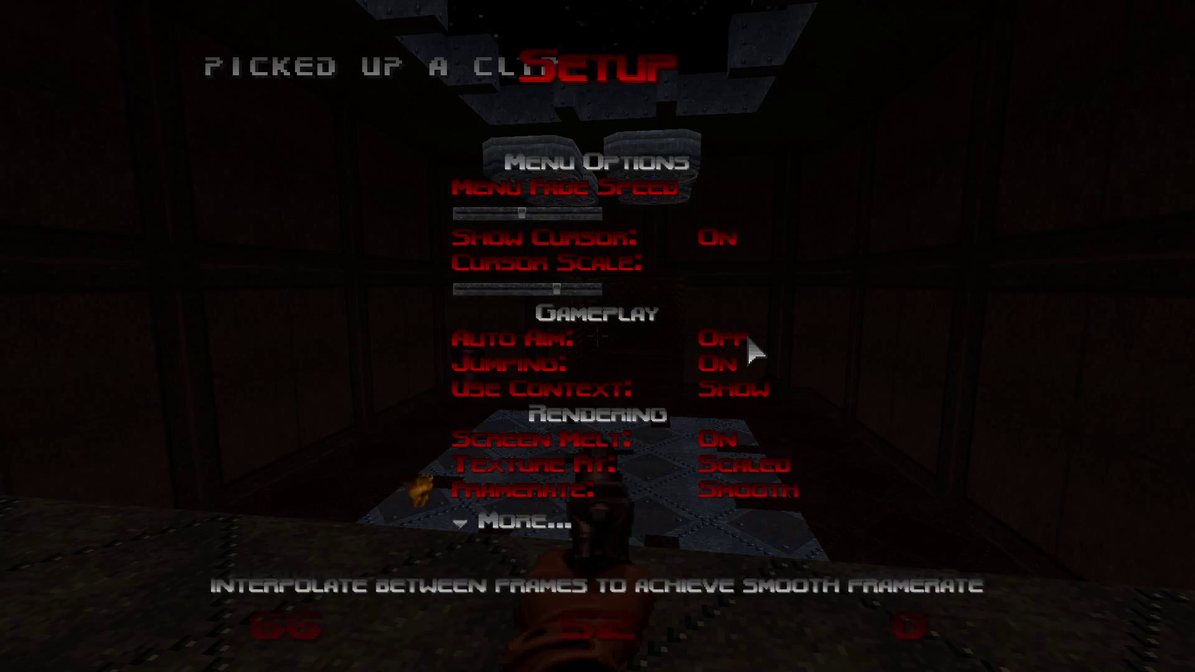
key(Up)
key(Down)
key(Down)
key(Up)
key(Up)
key(Return)
key(Return)
key(Return)
Turn Sprite Pitch on in the Rendering setup
key(Down)
key(Down)
key(Down)
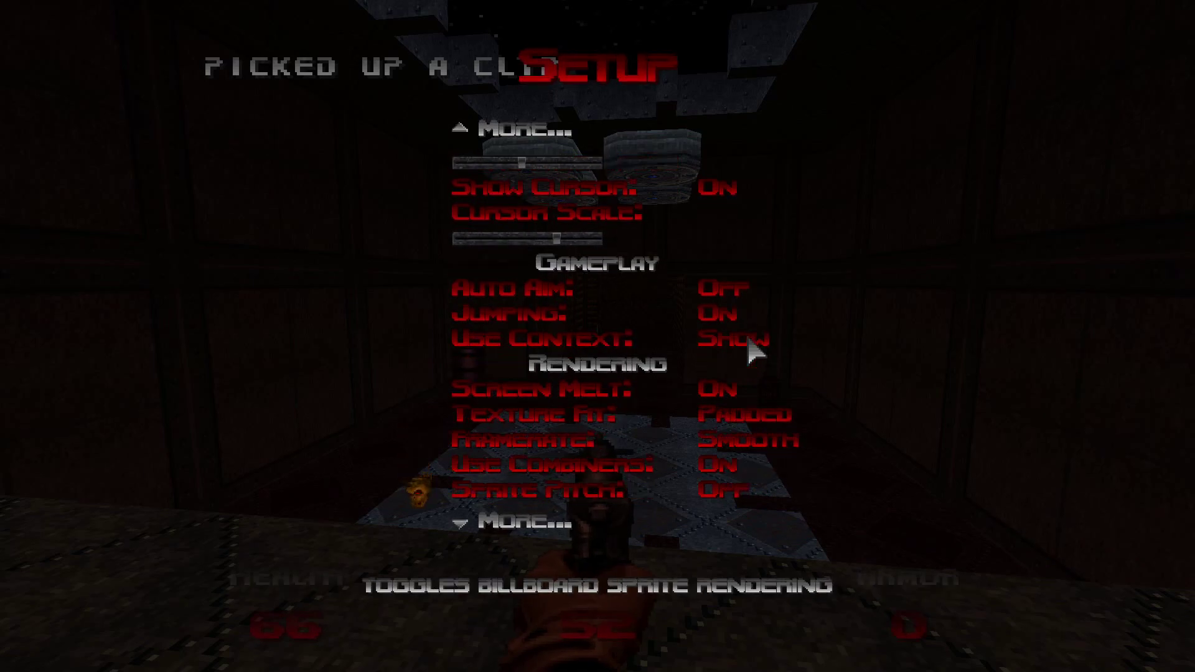
key(Return)
Look through the Skybox, Automap and N64 Compatibility options in the setup
key(Down)
key(Down)
key(Up)
key(Down)
key(Down)
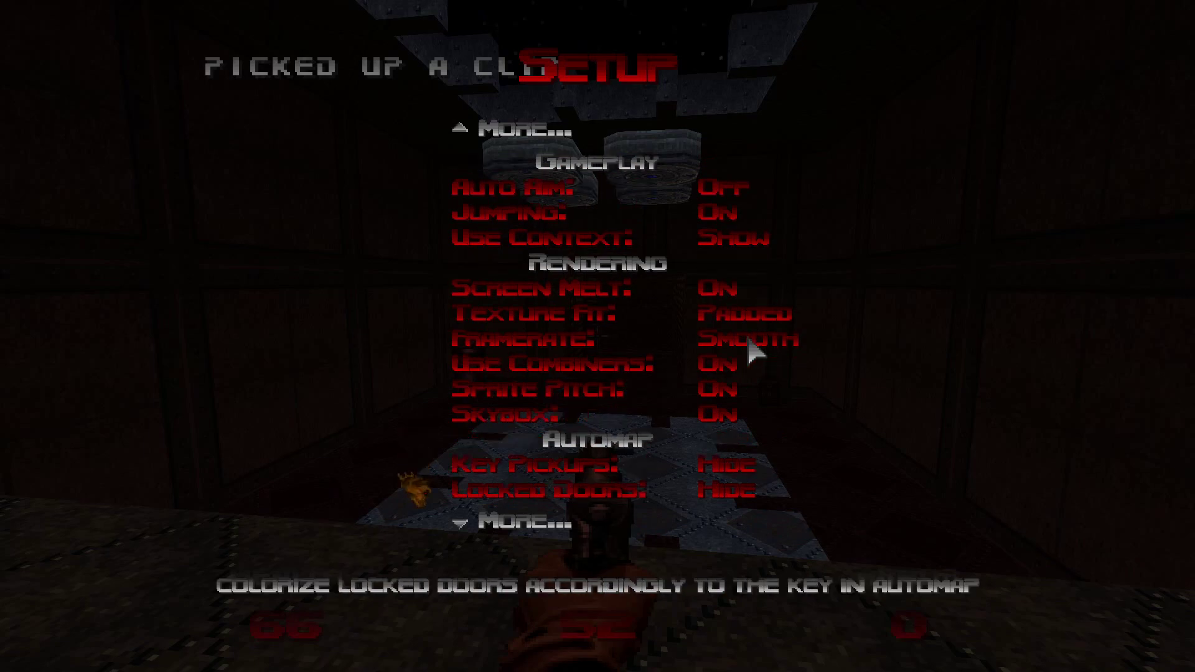
key(Down)
key(Down)
key(Down)
key(Up)
key(Down)
key(Down)
key(Down)
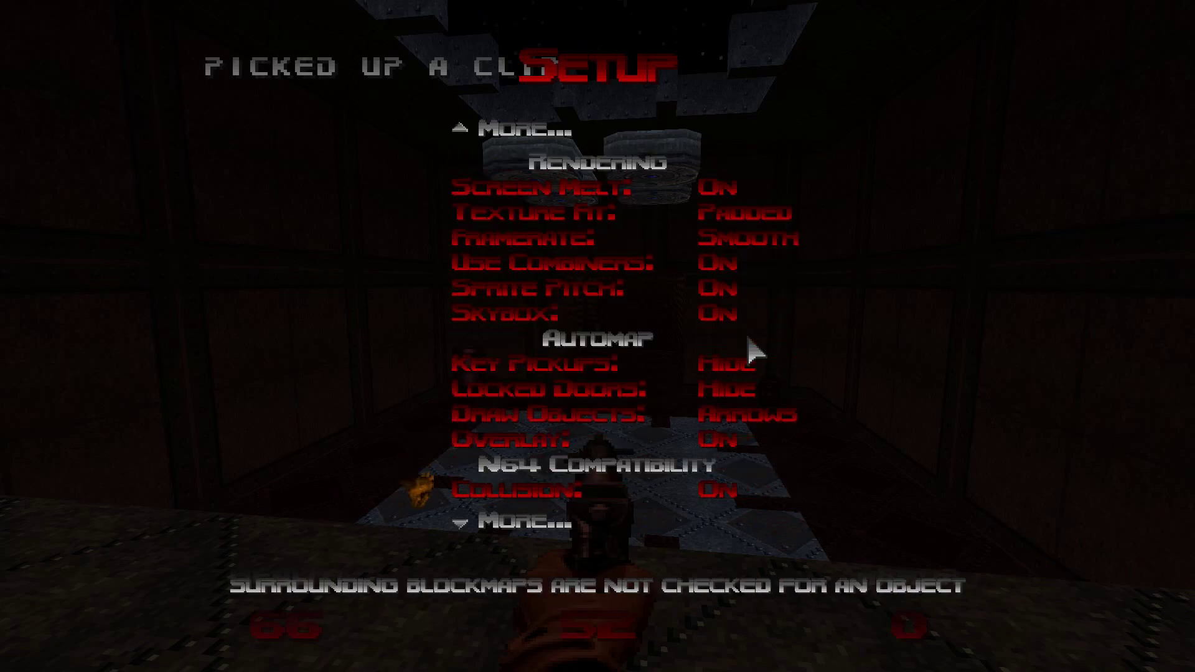
In the Automap setup, set both Key Pickups and Locked Doors to Show
key(Up)
key(Up)
key(Up)
key(Up)
key(Down)
key(Down)
key(Down)
key(Down)
key(Down)
key(Up)
key(Up)
key(Up)
key(Up)
key(Up)
key(Up)
key(Up)
key(Down)
key(Right)
key(Up)
key(Right)
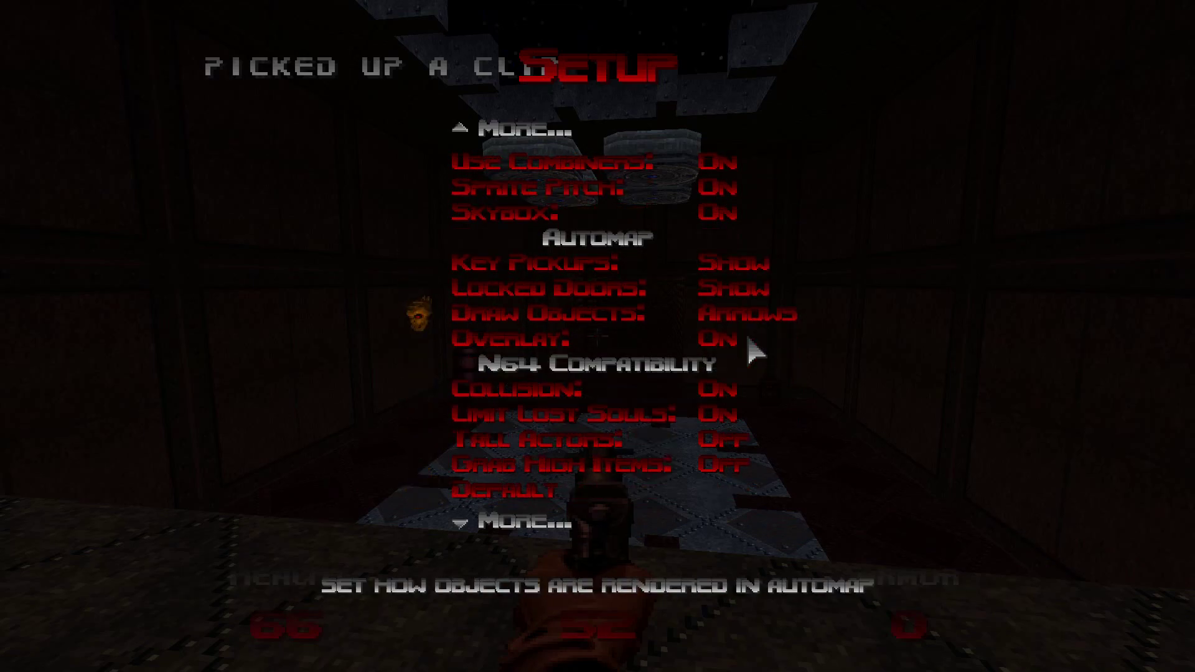
Turn Tall Actors and Grab High Items on under N64 Compatibility, and return to the game
key(Down)
key(Down)
key(Down)
key(Down)
key(Down)
key(Down)
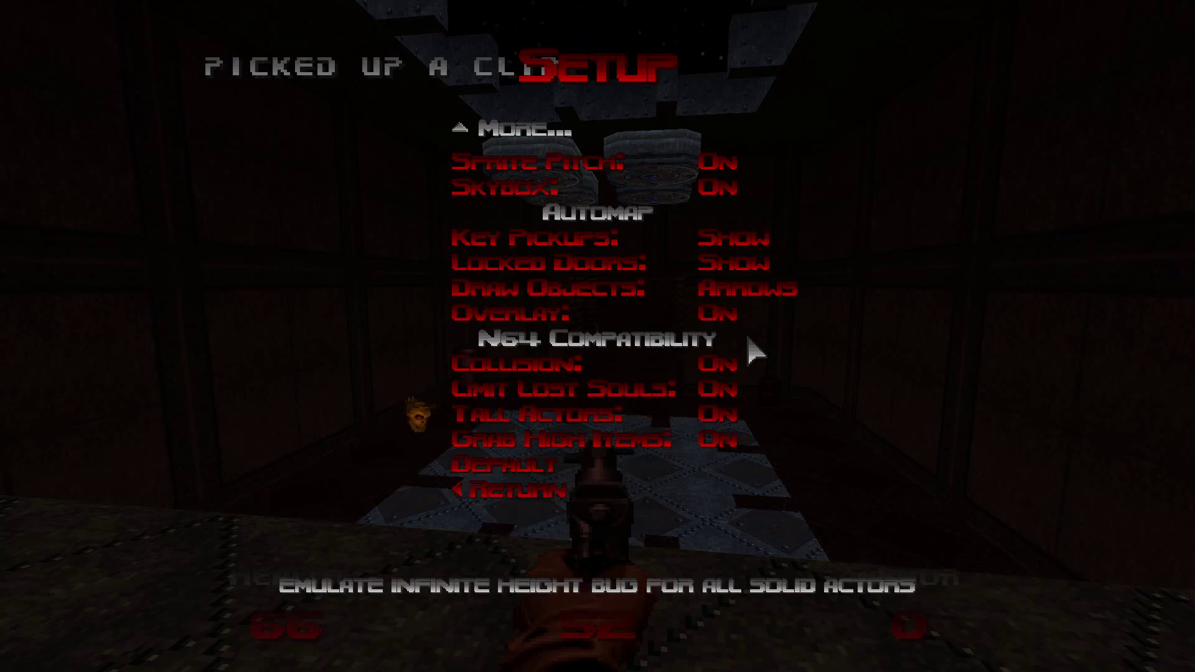
key(Escape)
key(Escape)
key(Escape)
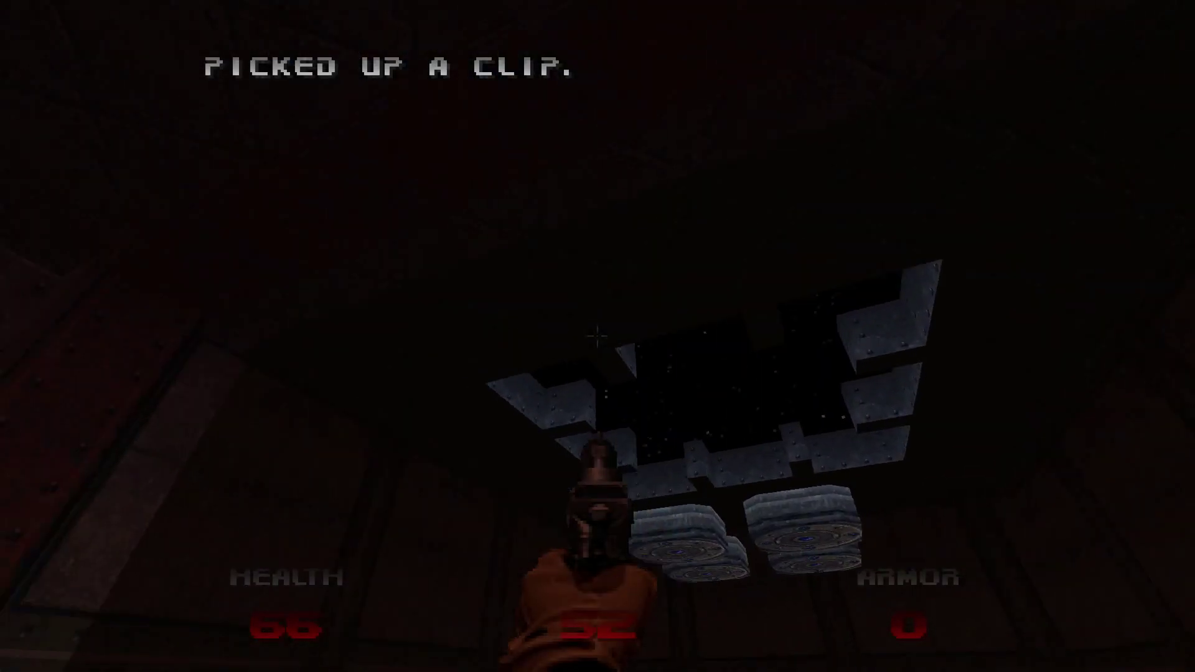
Walk through the level collecting the armor bonuses, open the door ahead and pick up the berserk pack
key(w)
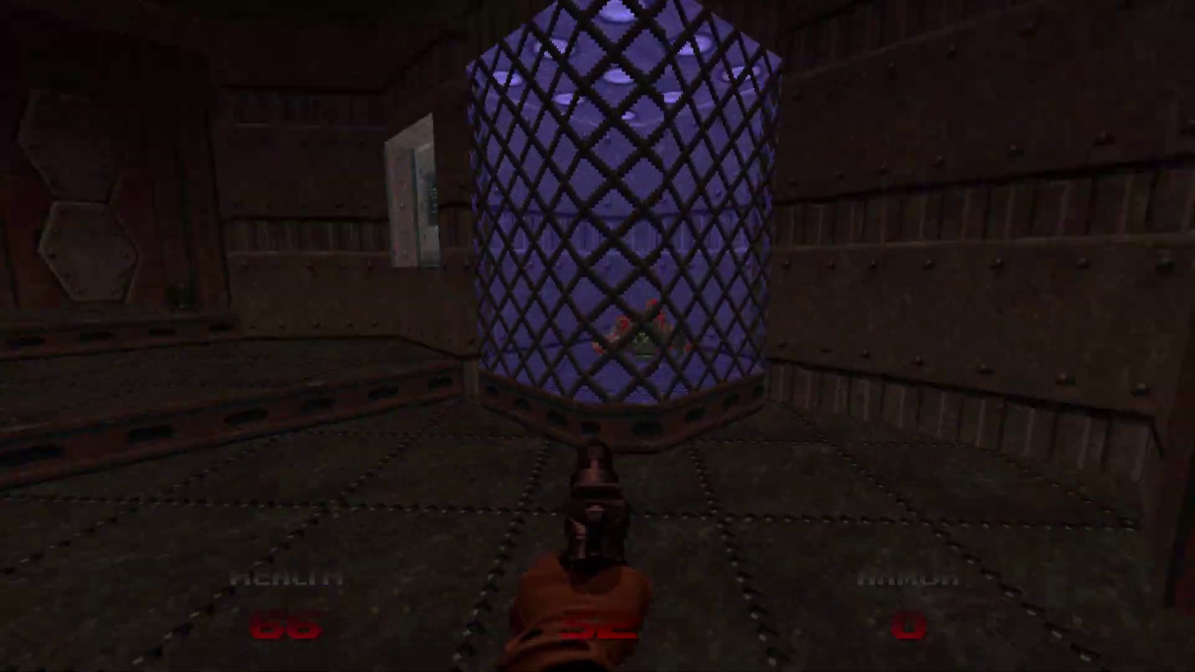
key(w)
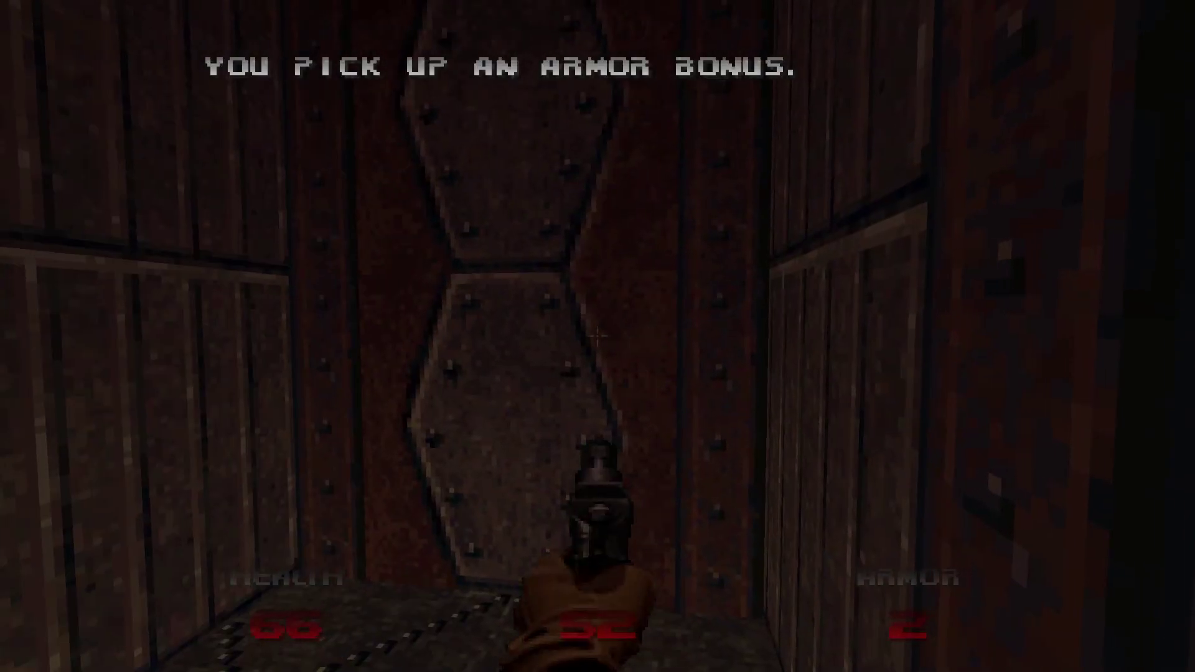
key(e)
key(s)
key(w)
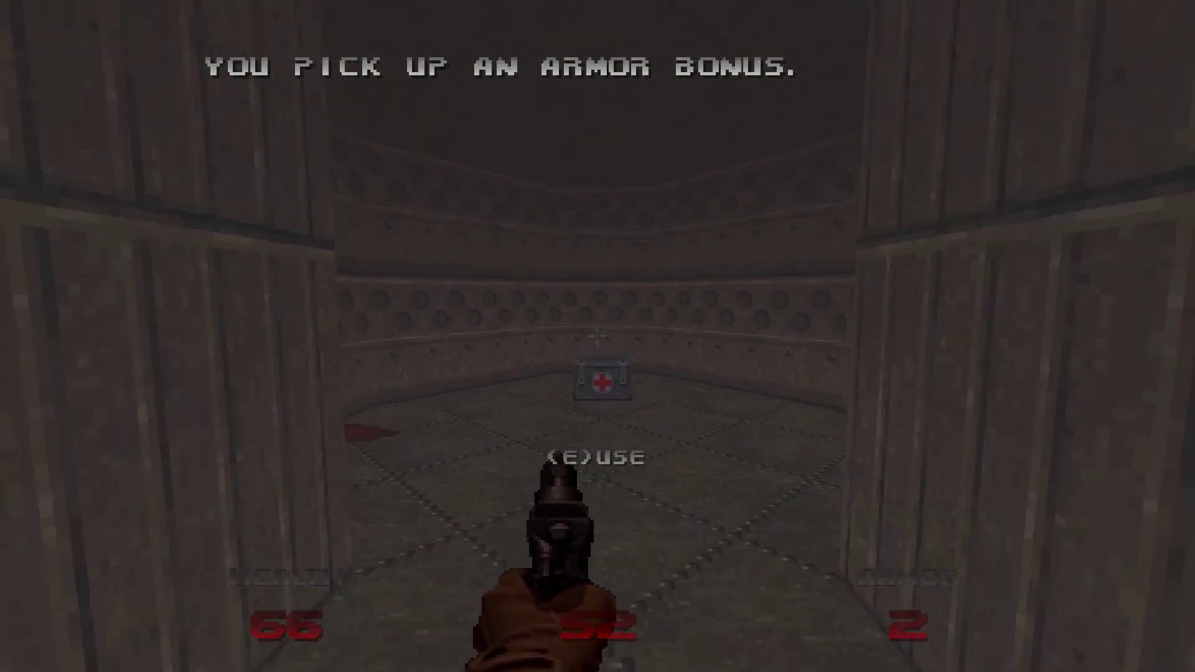
key(w)
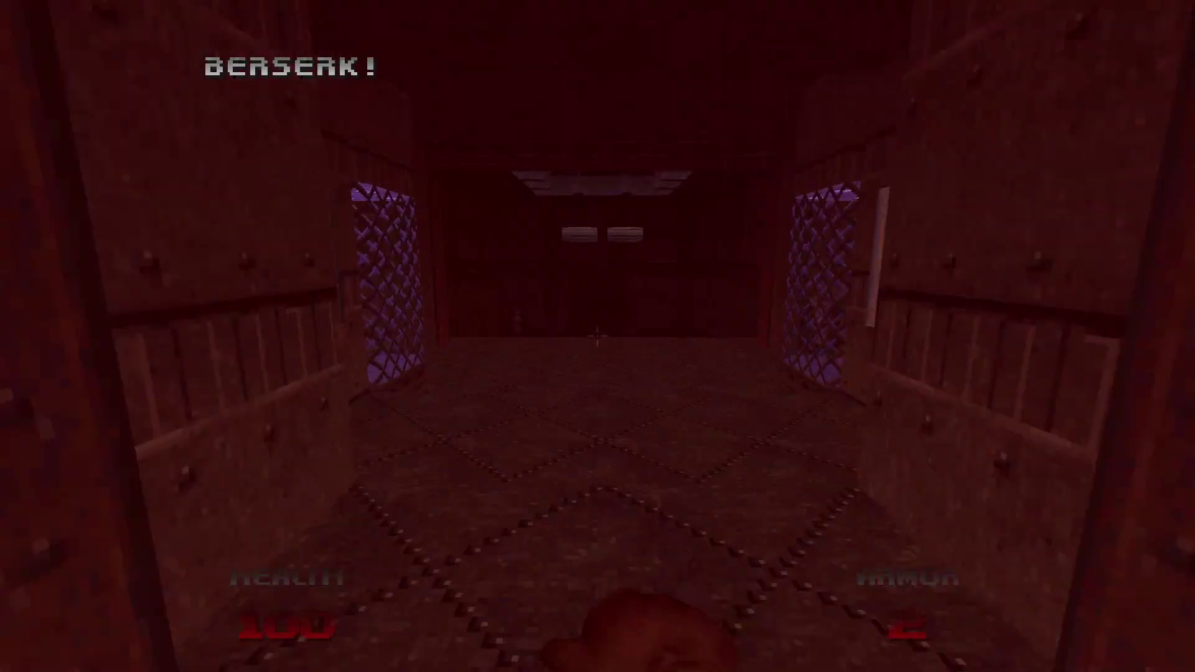
key(w)
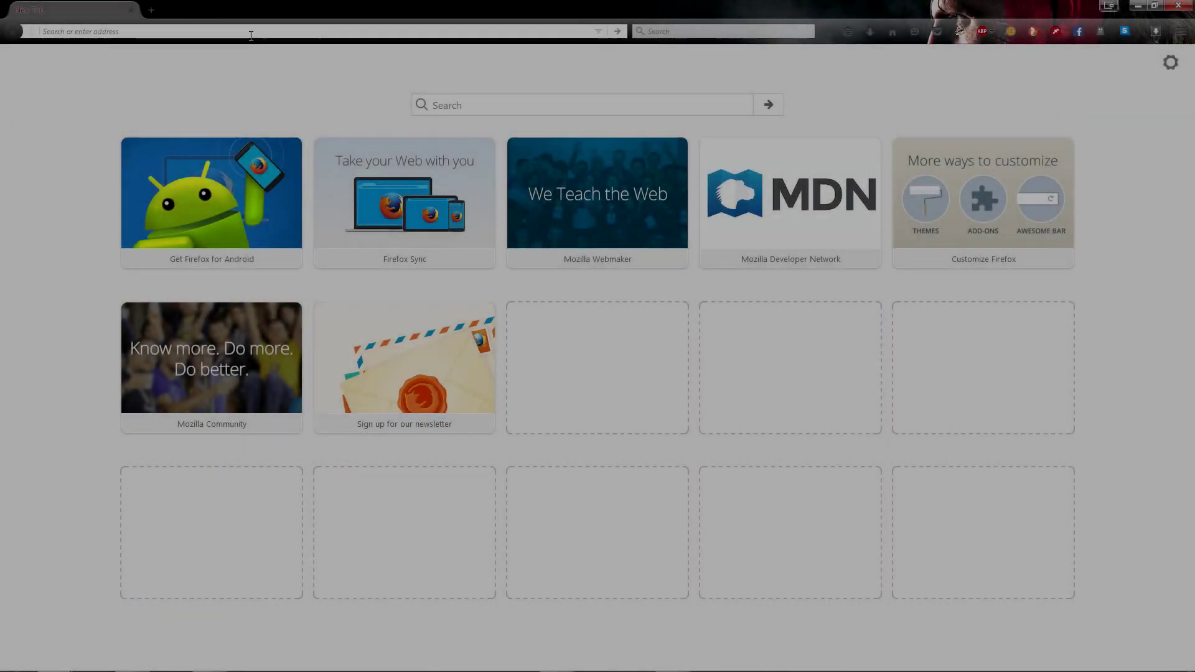
Switch to Firefox and search the web for "brutal doom 64"
click(247, 34)
text(brutal do)
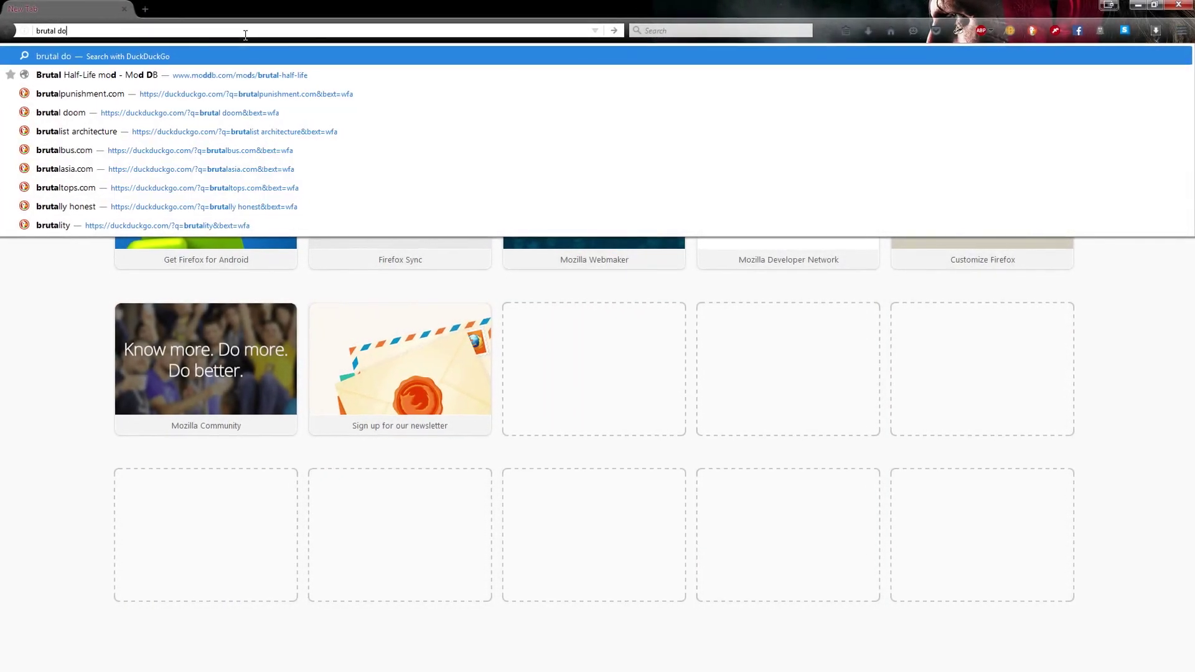
text(om 64)
key(Return)
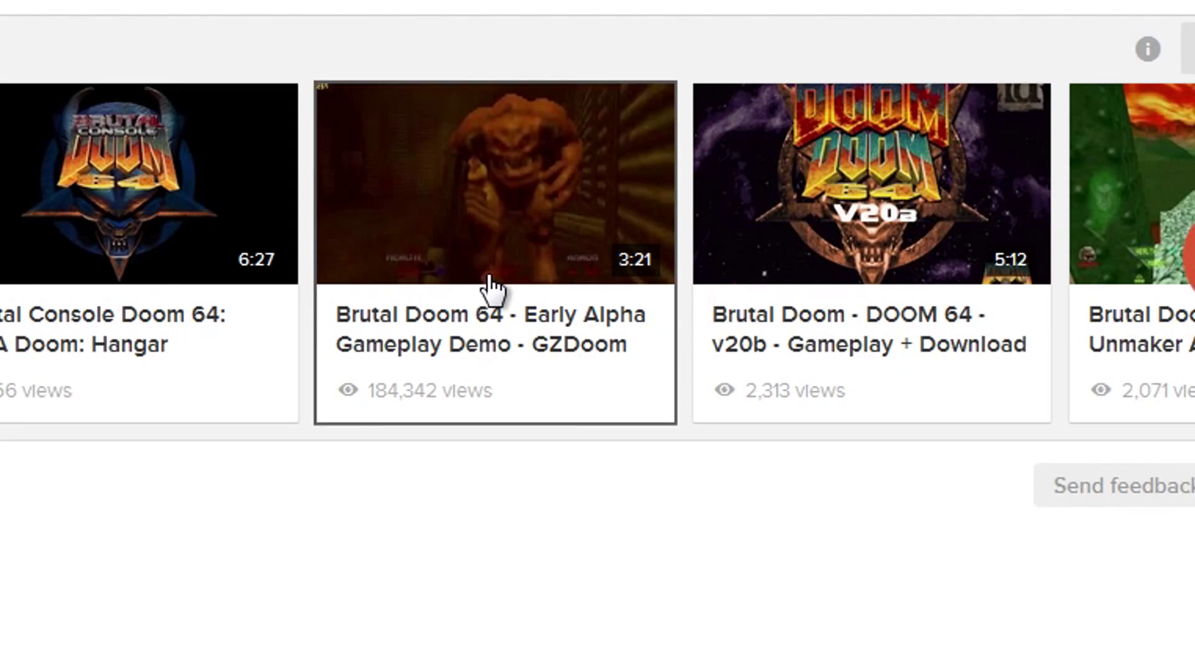
Open the "Brutal Doom - DOOM 64 - v20b - Gameplay + Download Link" video on YouTube and highlight its English description
click(837, 288)
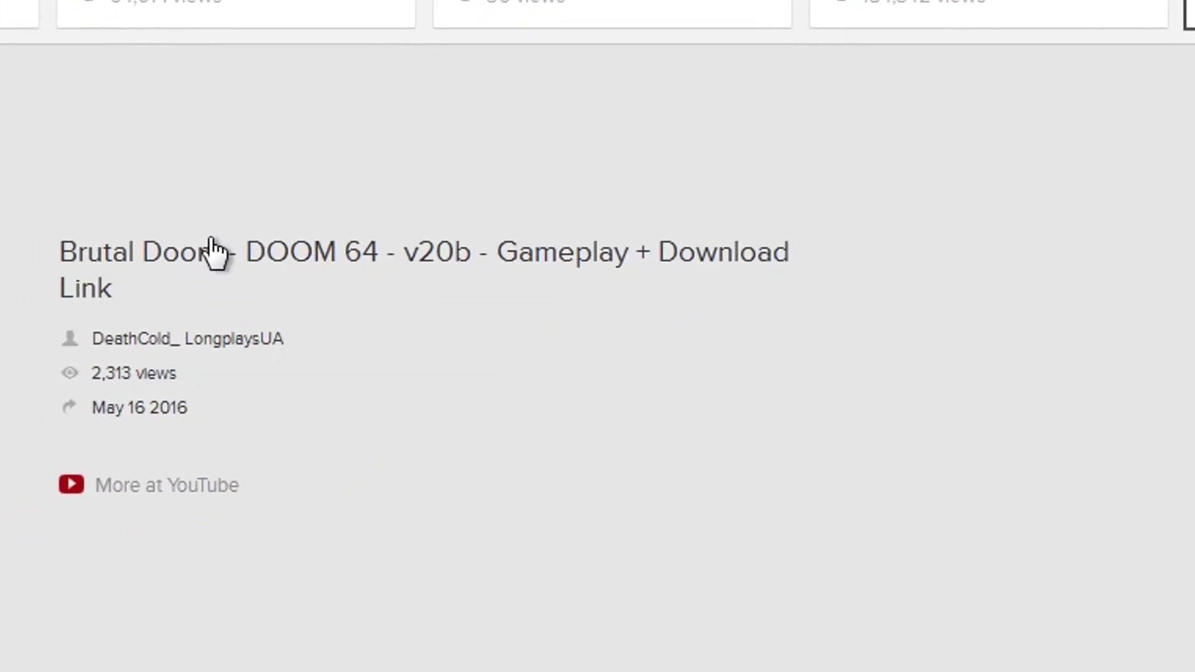
click(234, 246)
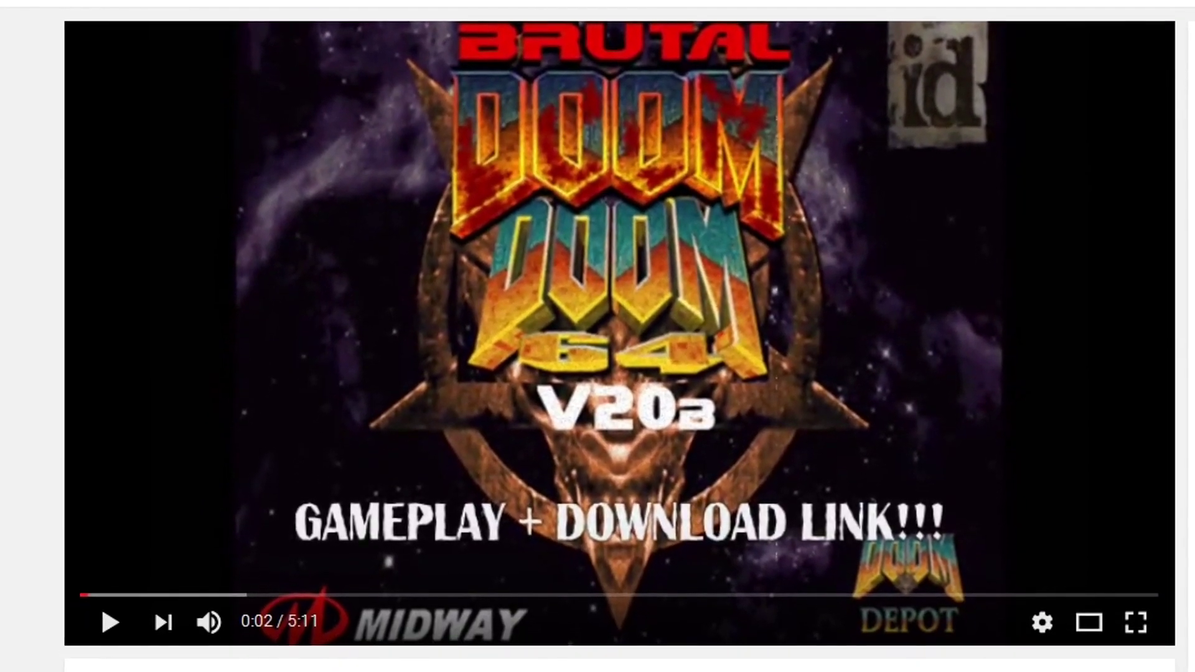
scroll(96, 519, down, 4)
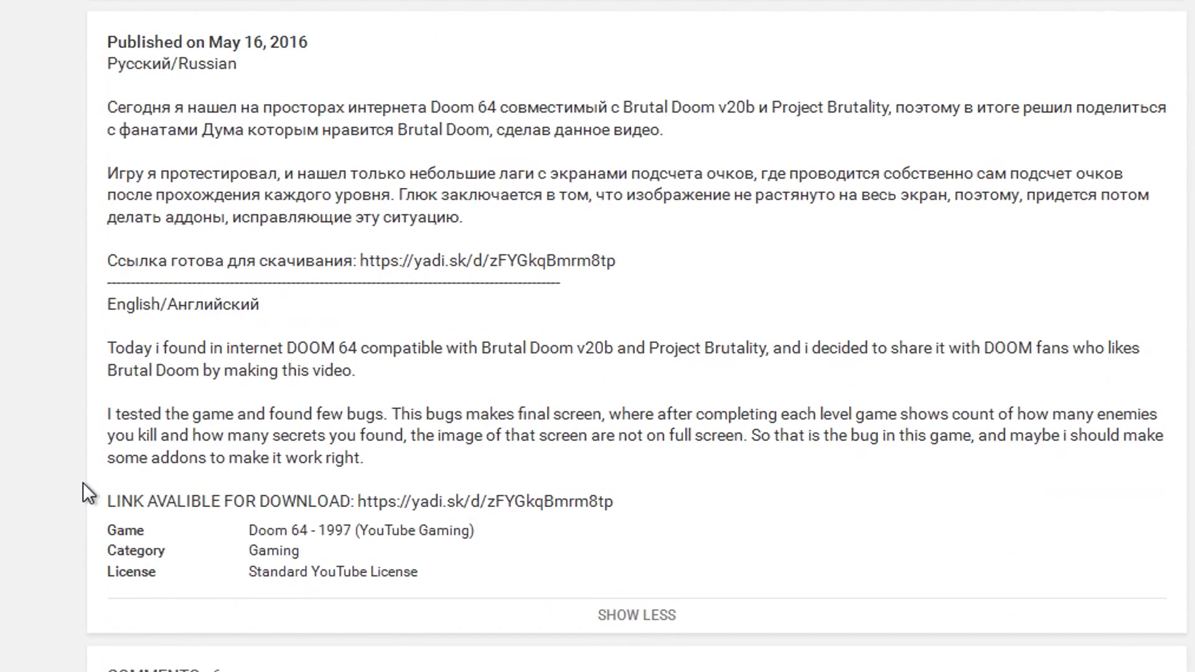
drag(106, 347, 379, 462)
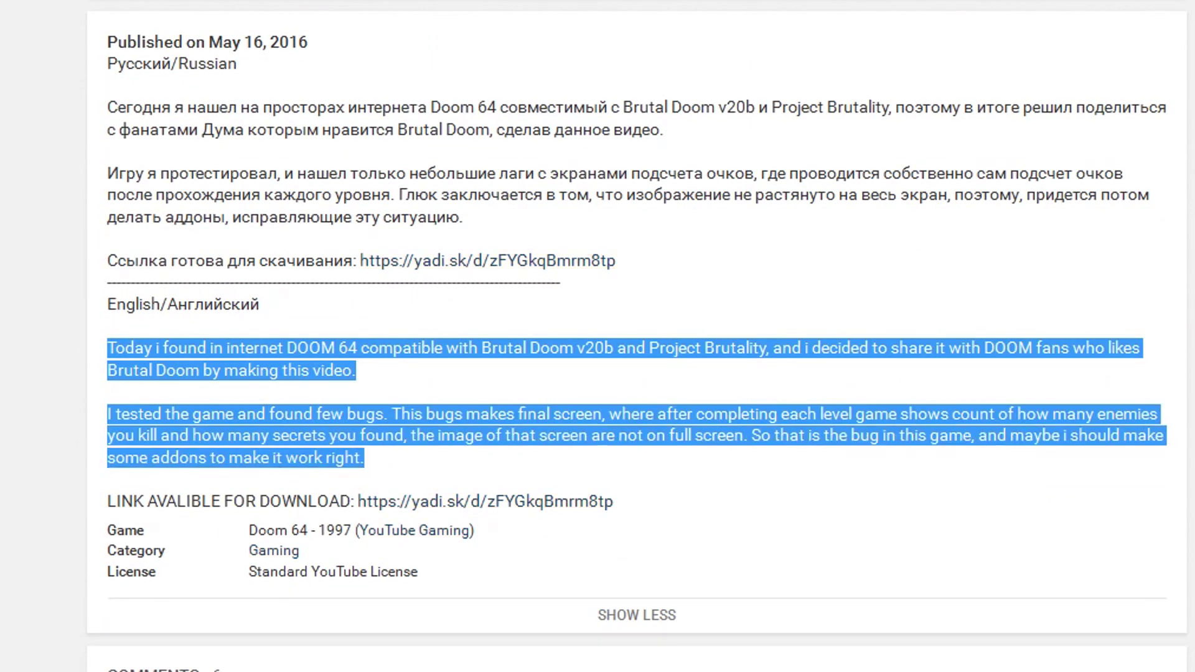
Follow the download link in the video description and save Brutal Doom 64.zip from Yandex Disk
click(435, 528)
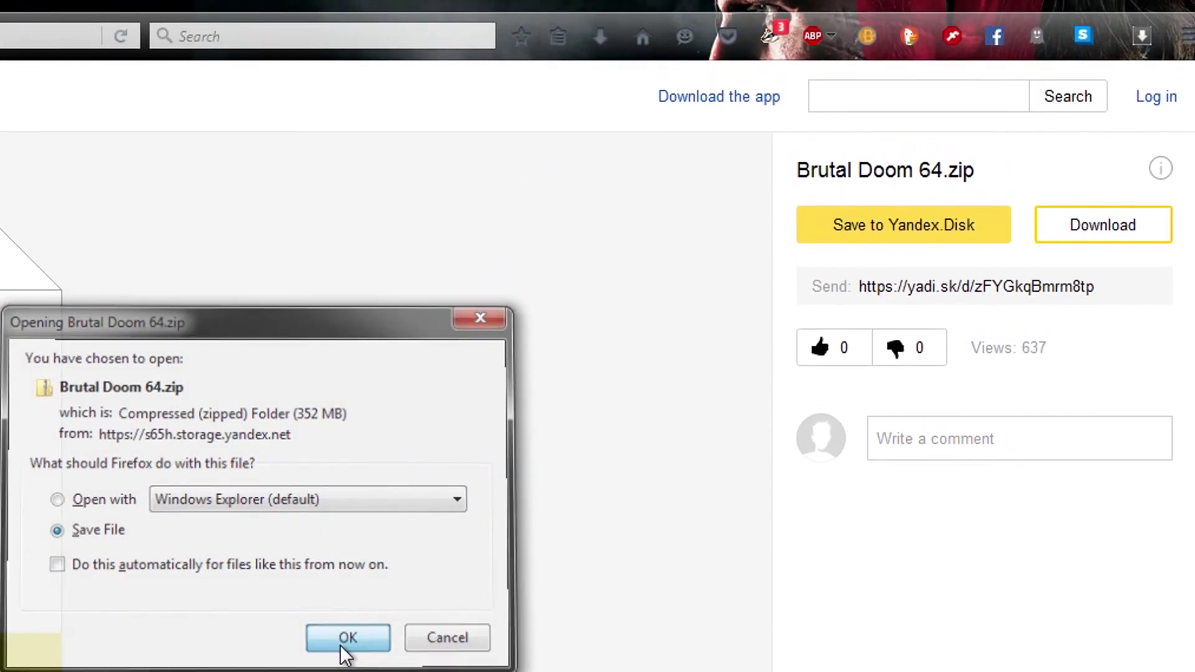
click(345, 528)
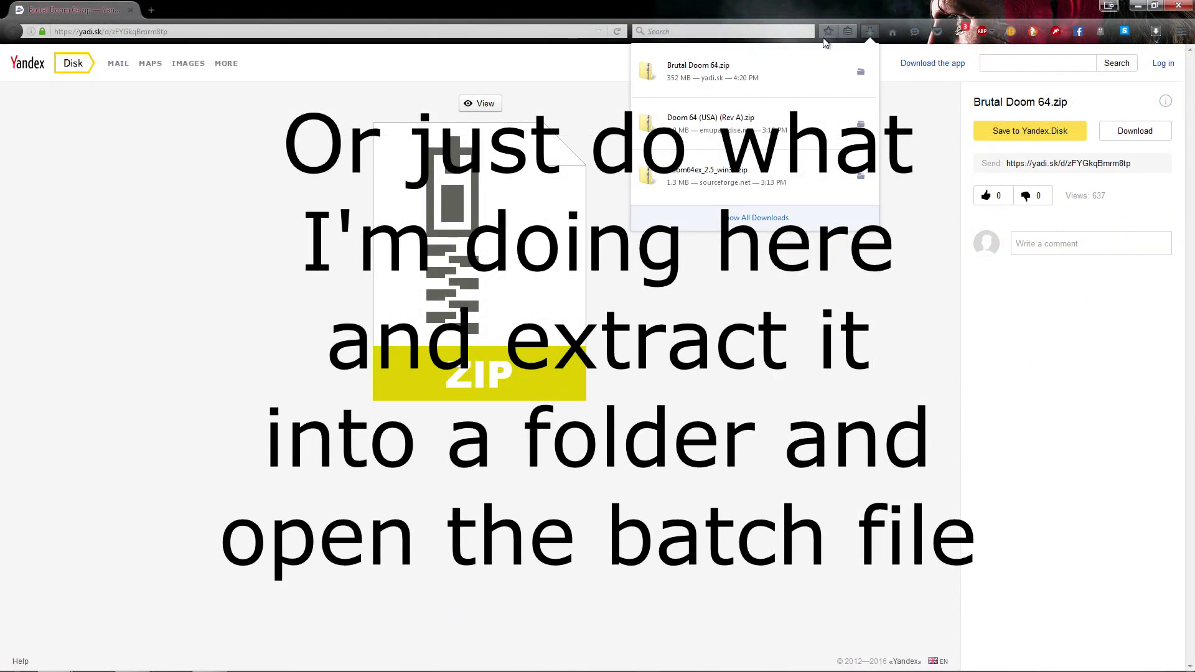
Open Brutal Doom 64.zip, copy all its files into the Brutal DOOM 64 folder, and close the archive window
click(788, 75)
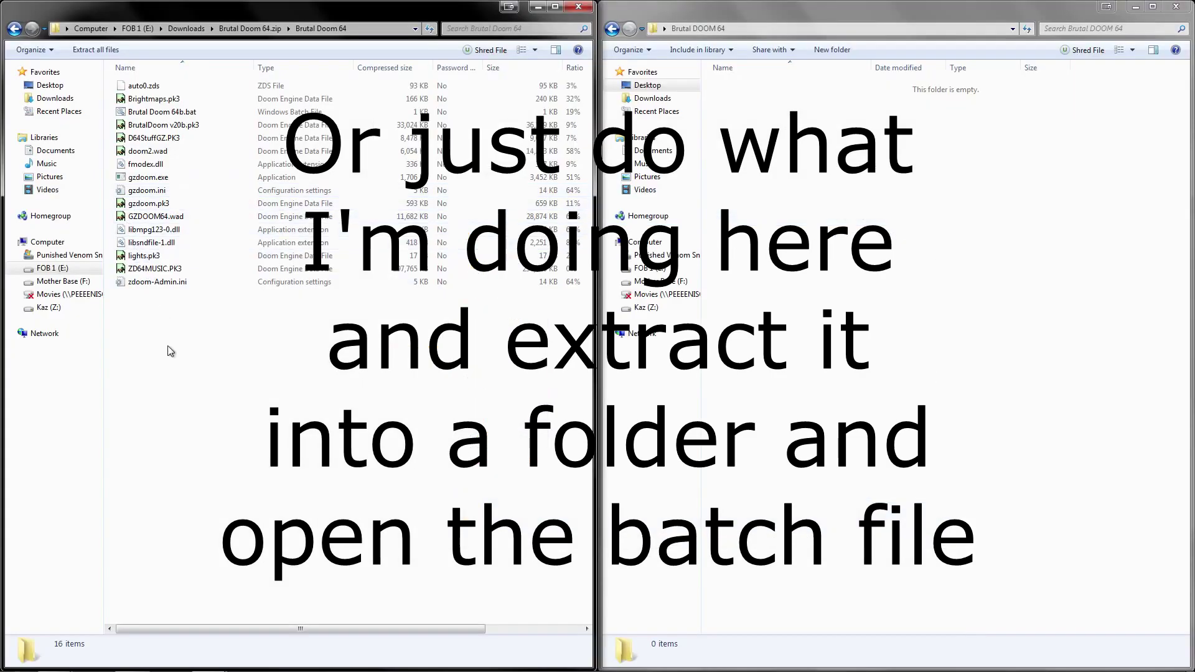
drag(176, 352, 126, 78)
drag(146, 133, 809, 287)
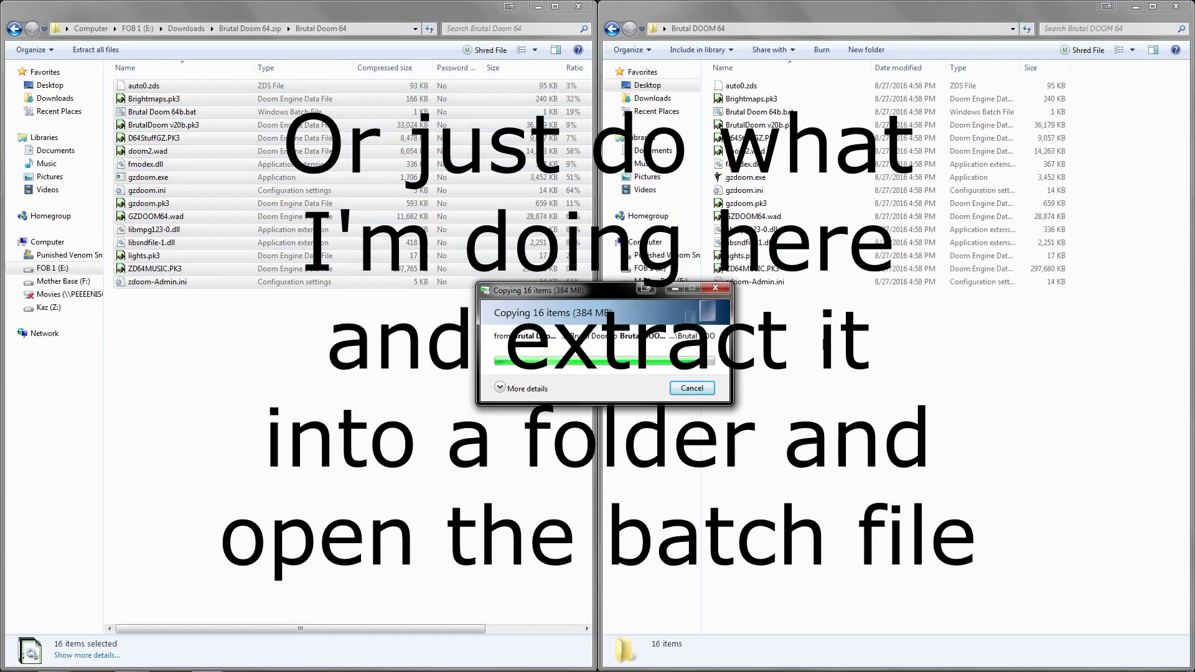
click(581, 8)
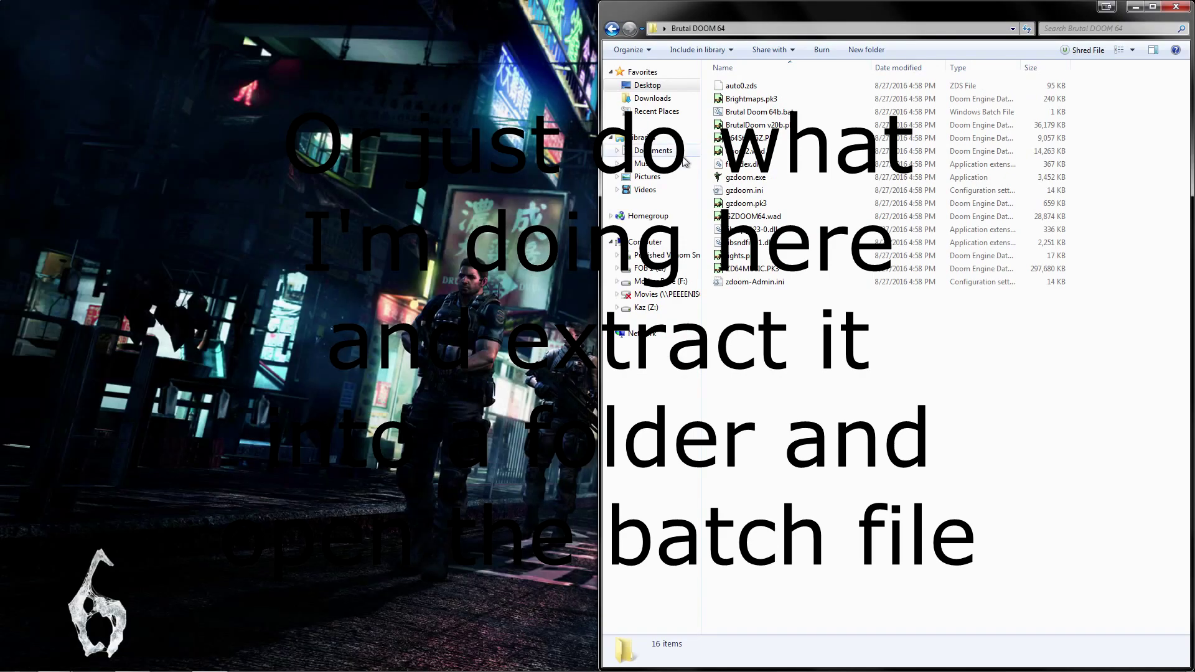